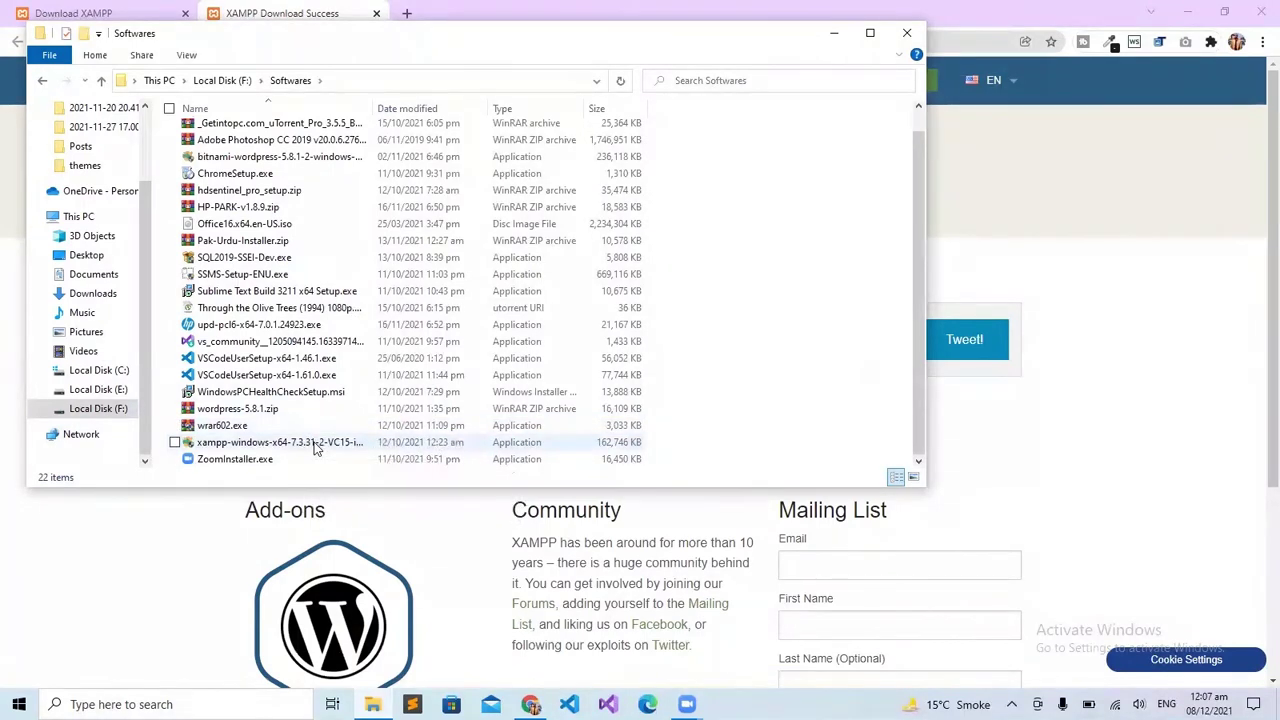
Start the xampp-windows-x64-7.3.31-2-VC15 installer and close the F:\Softwares folder window.
double_click(313, 446)
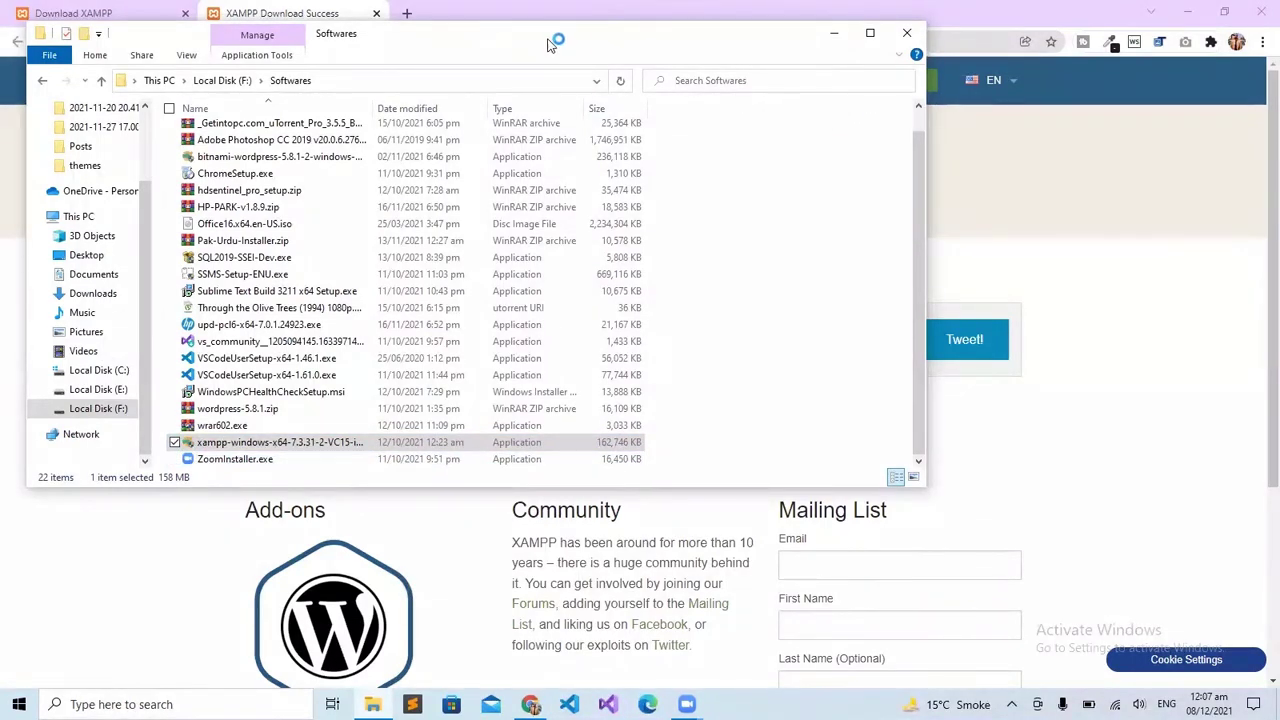
drag(547, 45, 540, 263)
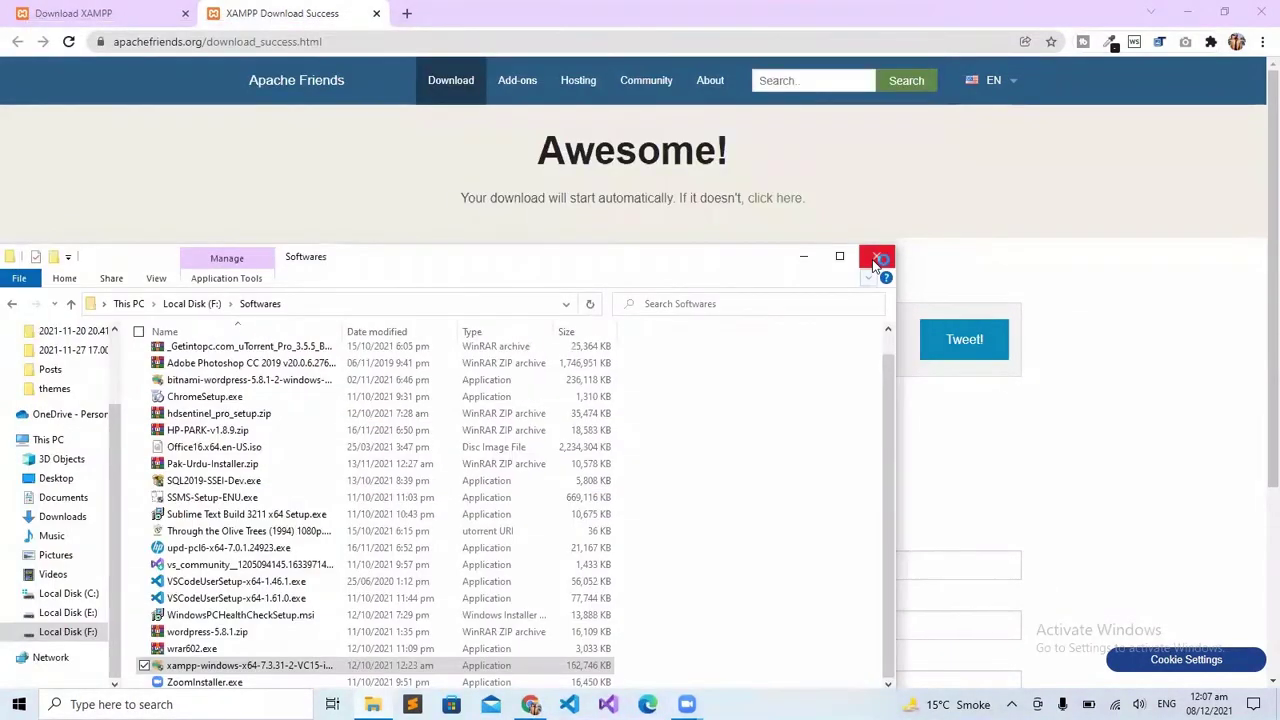
click(877, 258)
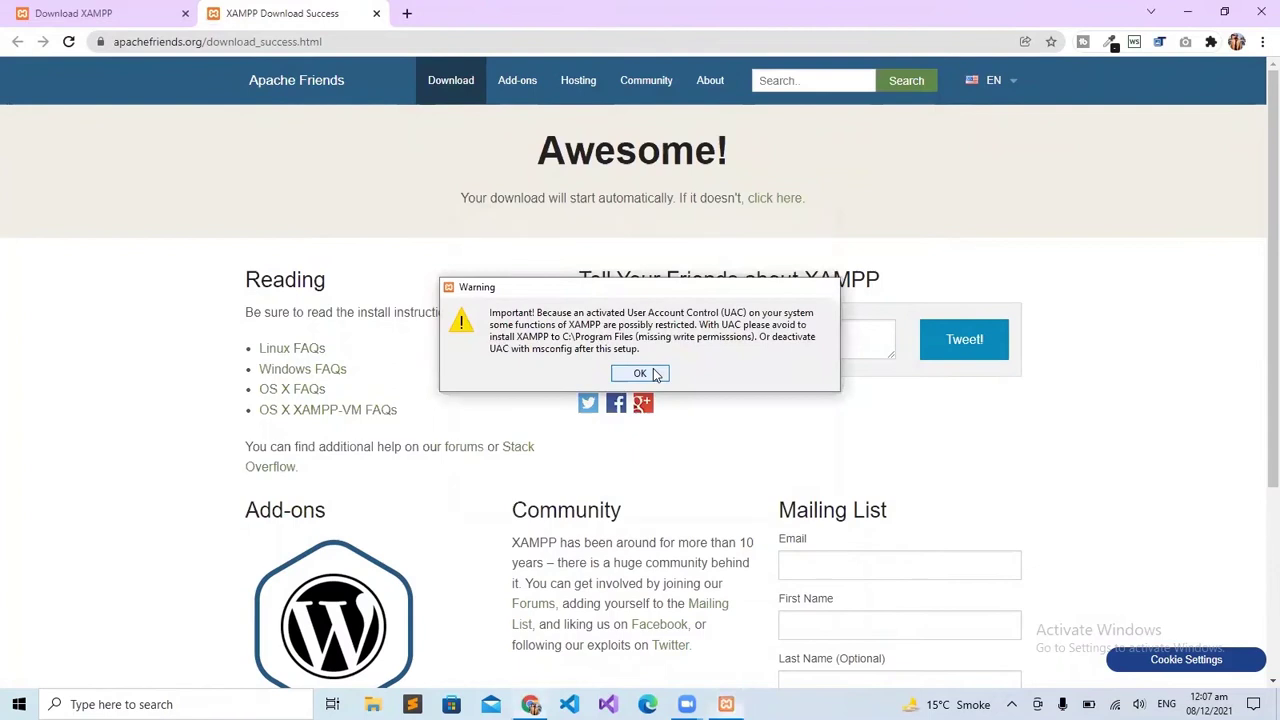
Acknowledge the UAC warning, keep all components, and confirm C:\xampp as the install folder.
click(645, 373)
click(744, 512)
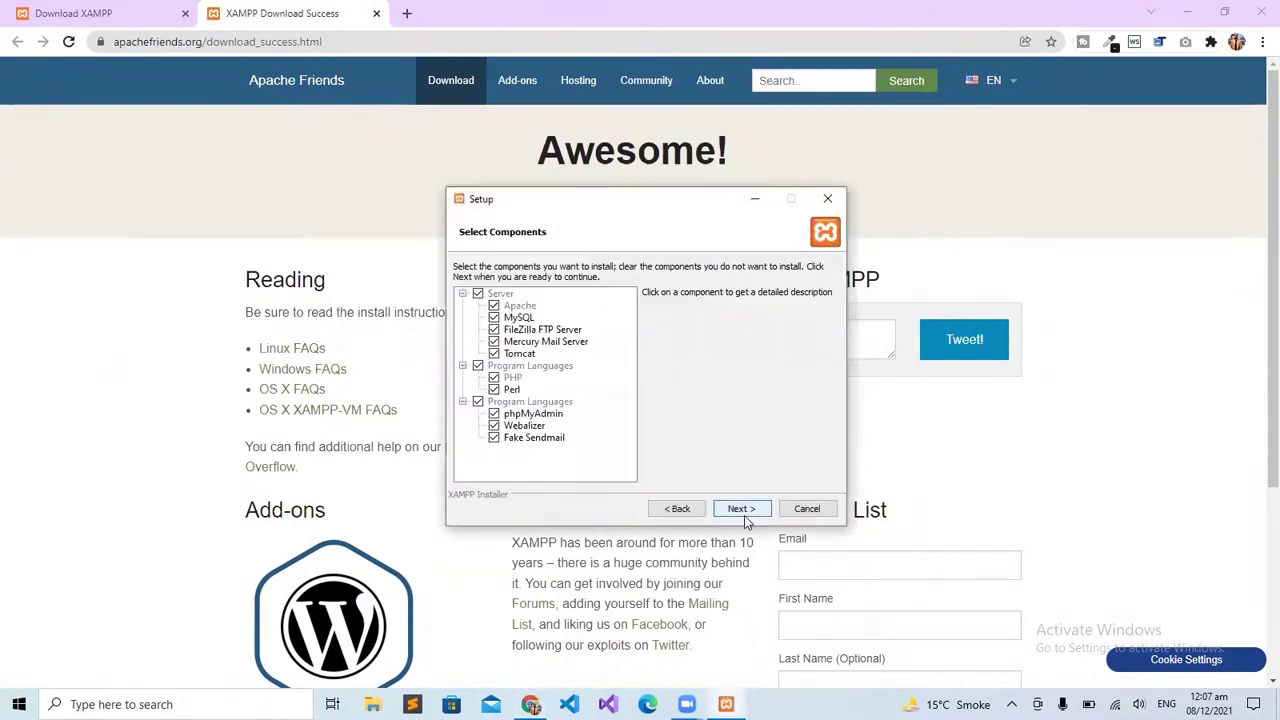
click(744, 512)
click(744, 512)
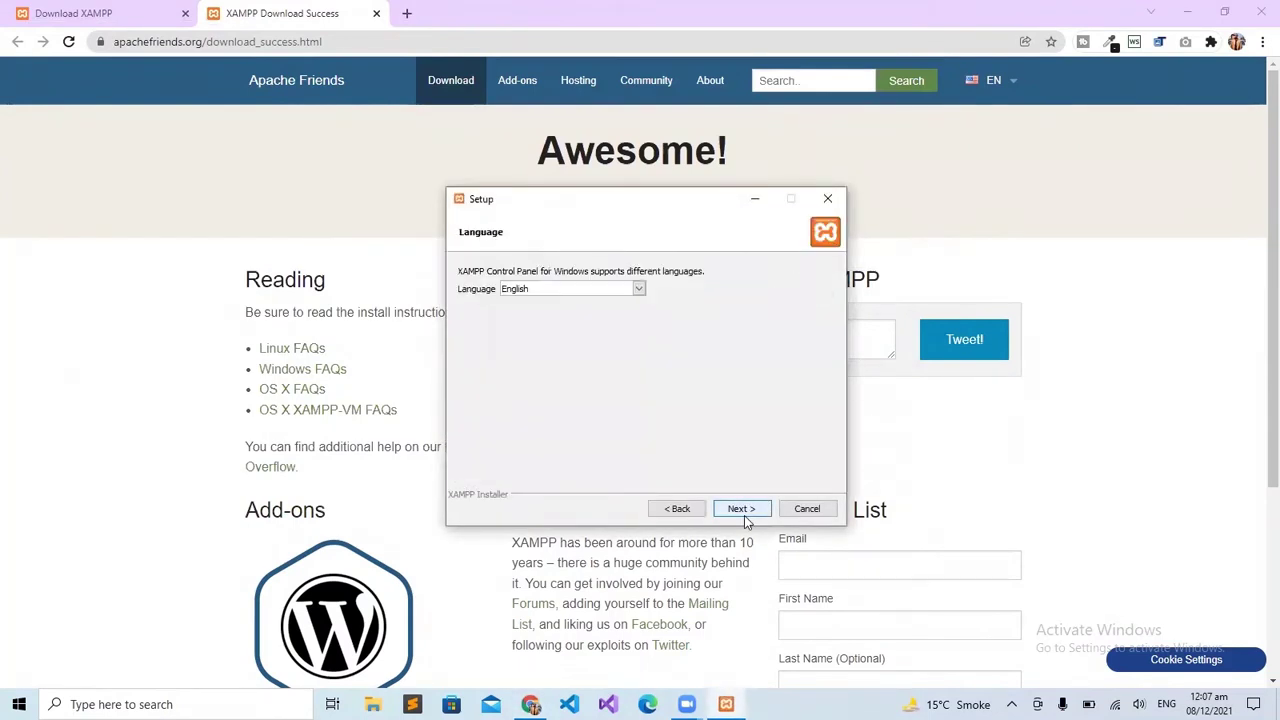
click(680, 509)
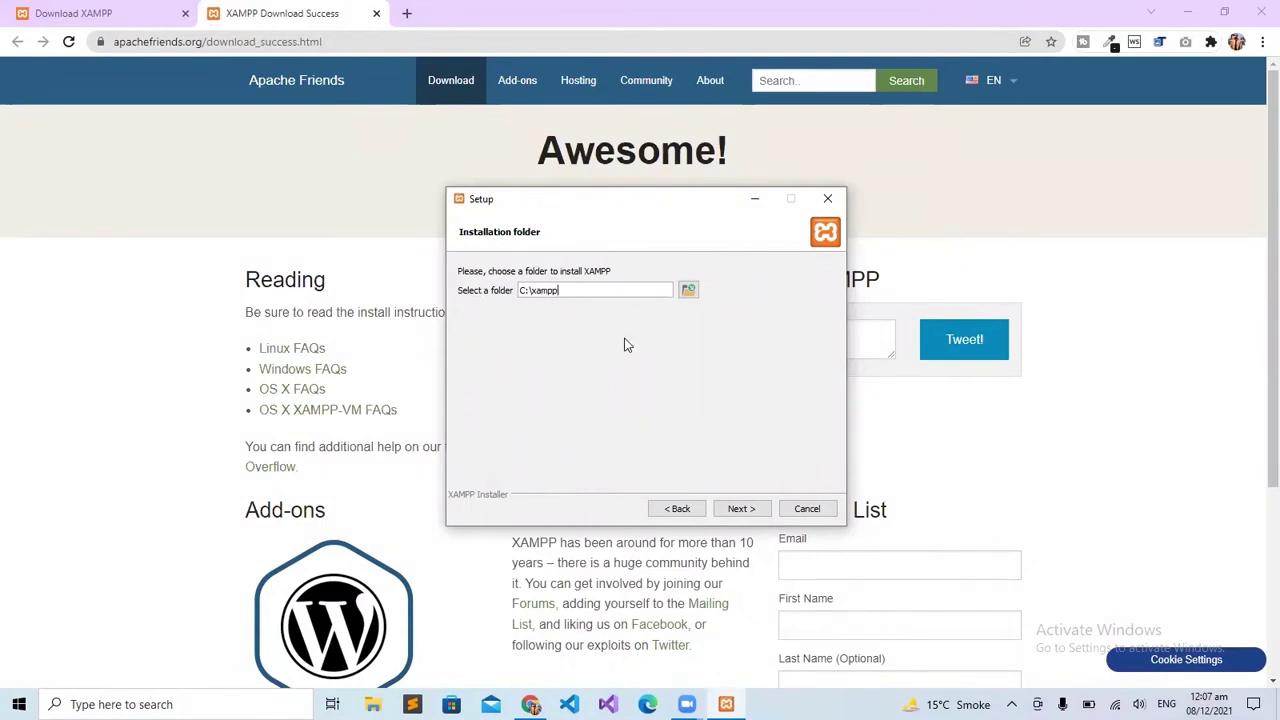
click(741, 508)
Keep English, skip the Bitnami page, install XAMPP and finish with the control panel launching.
click(741, 508)
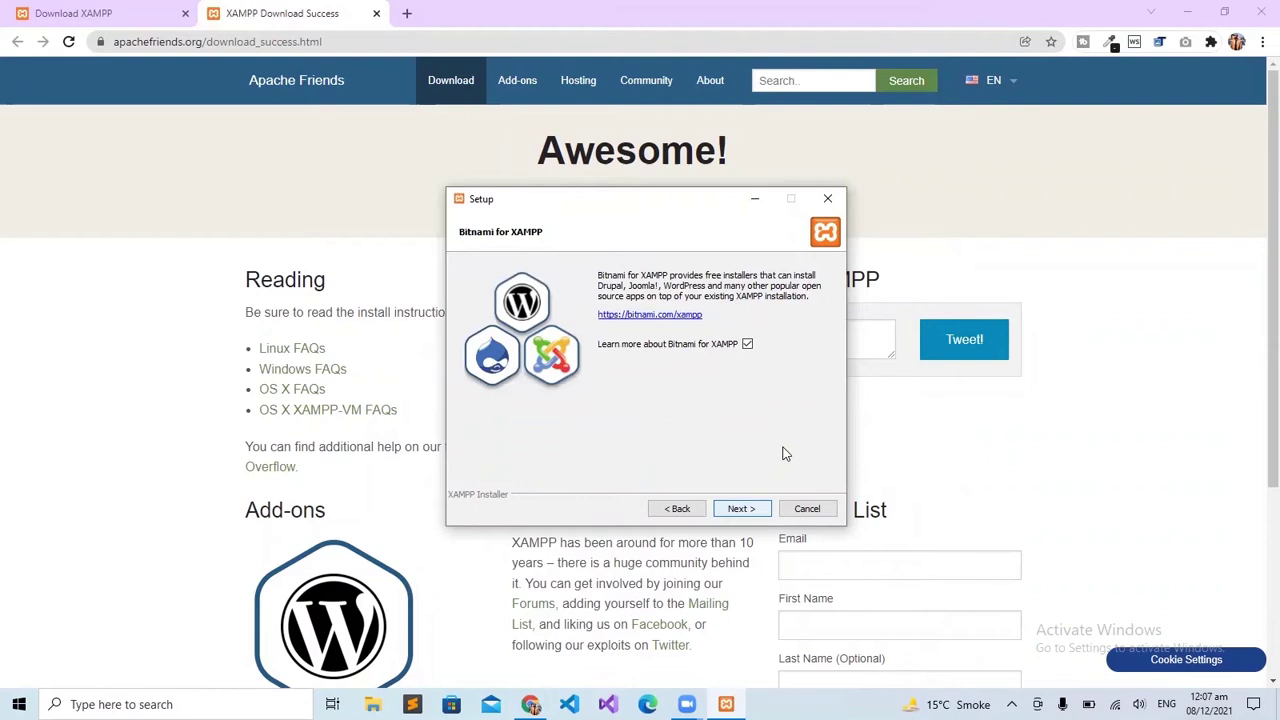
click(750, 514)
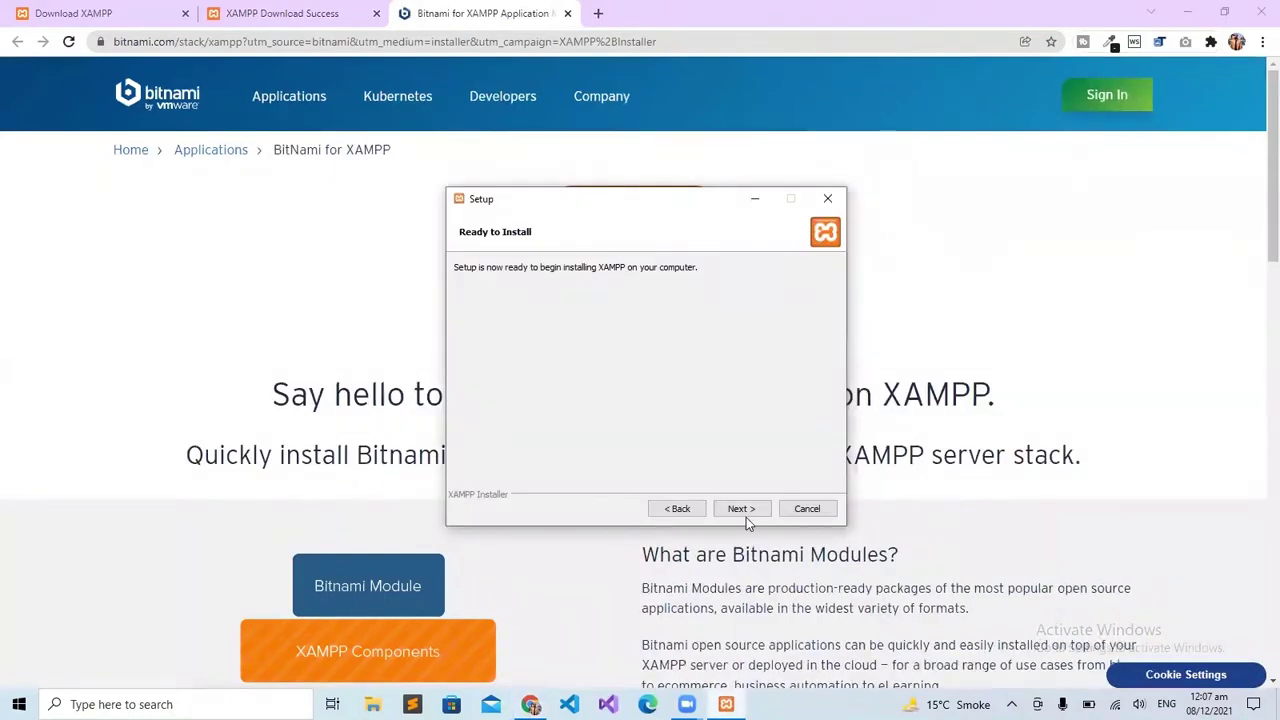
click(741, 510)
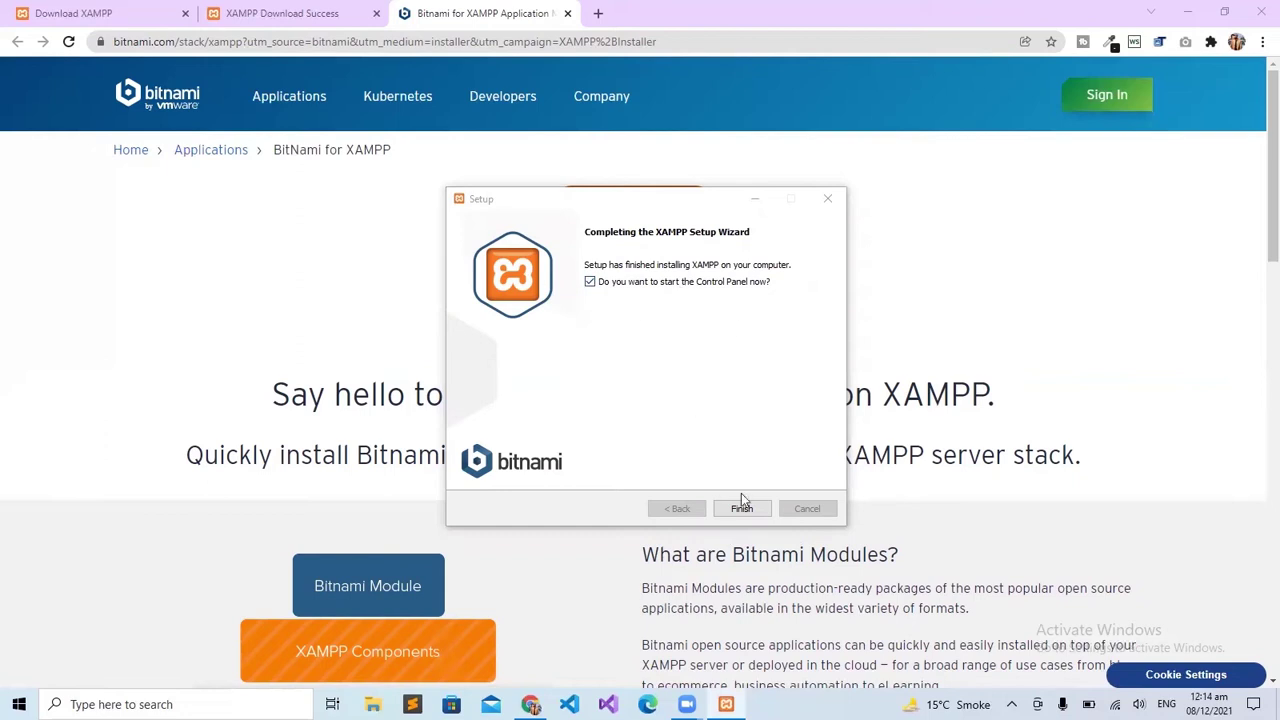
click(743, 509)
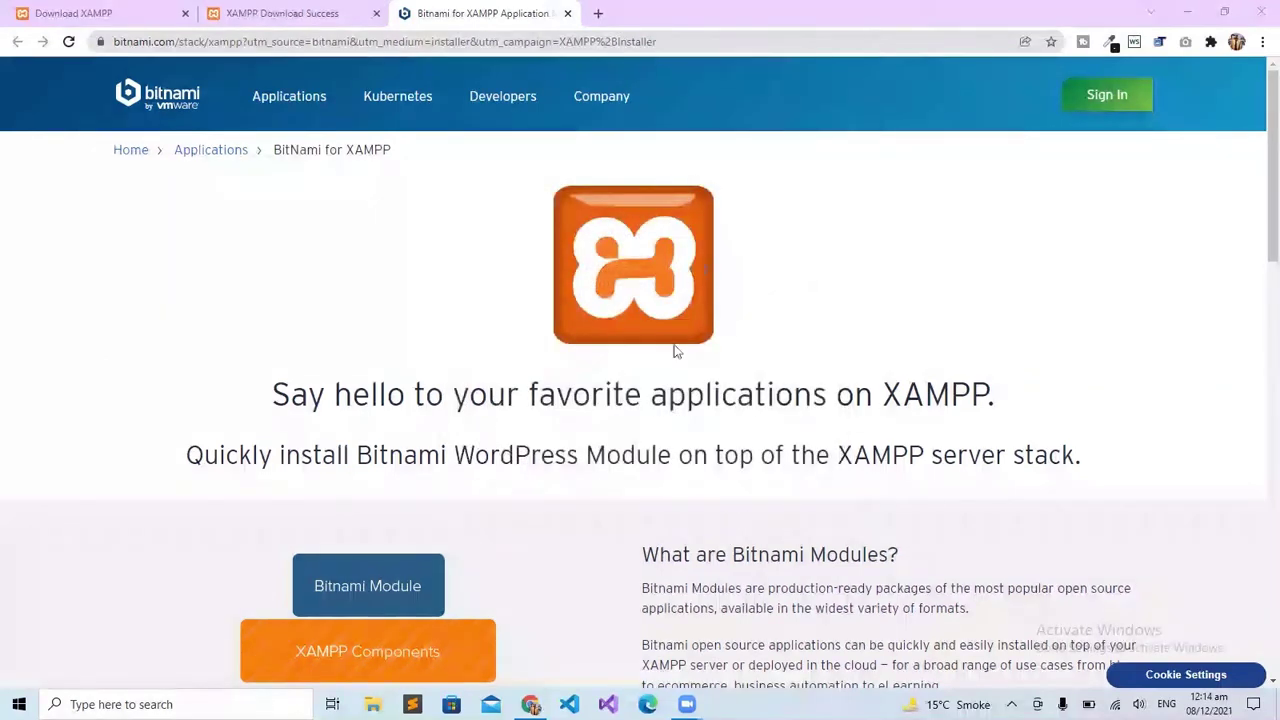
Load localhost in a new Chrome tab.
click(598, 13)
text(localhost)
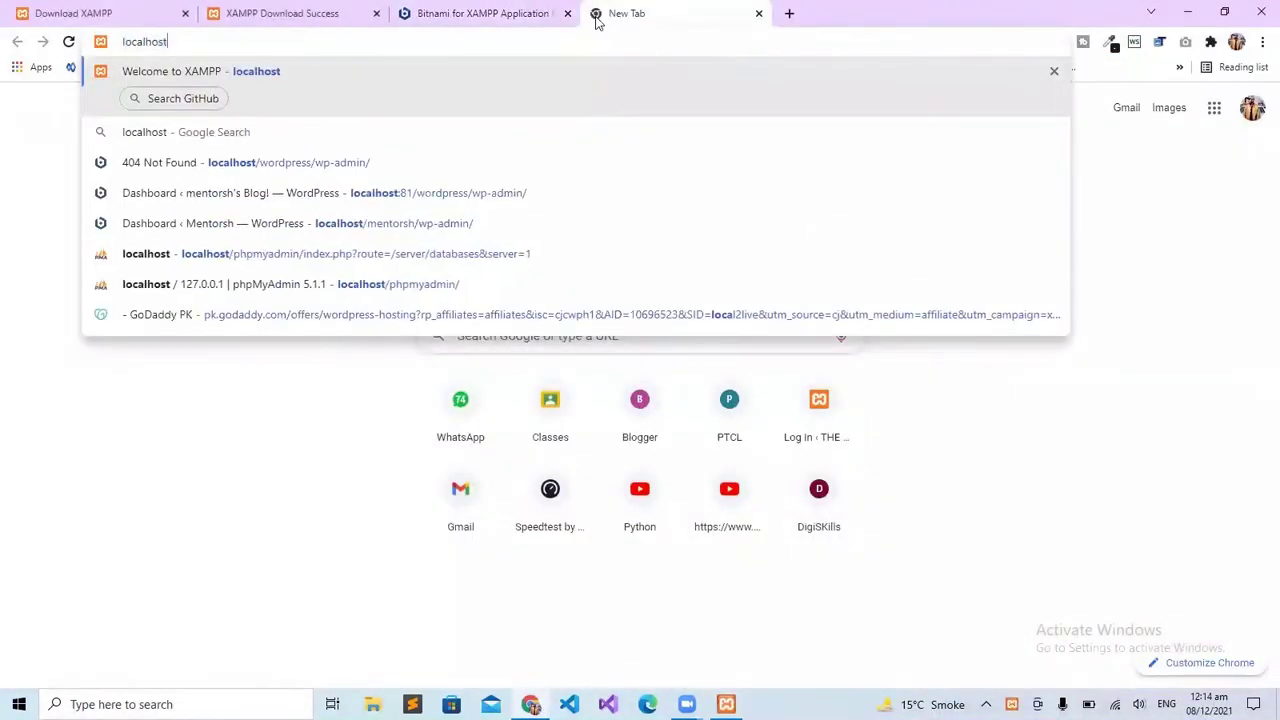
key(Return)
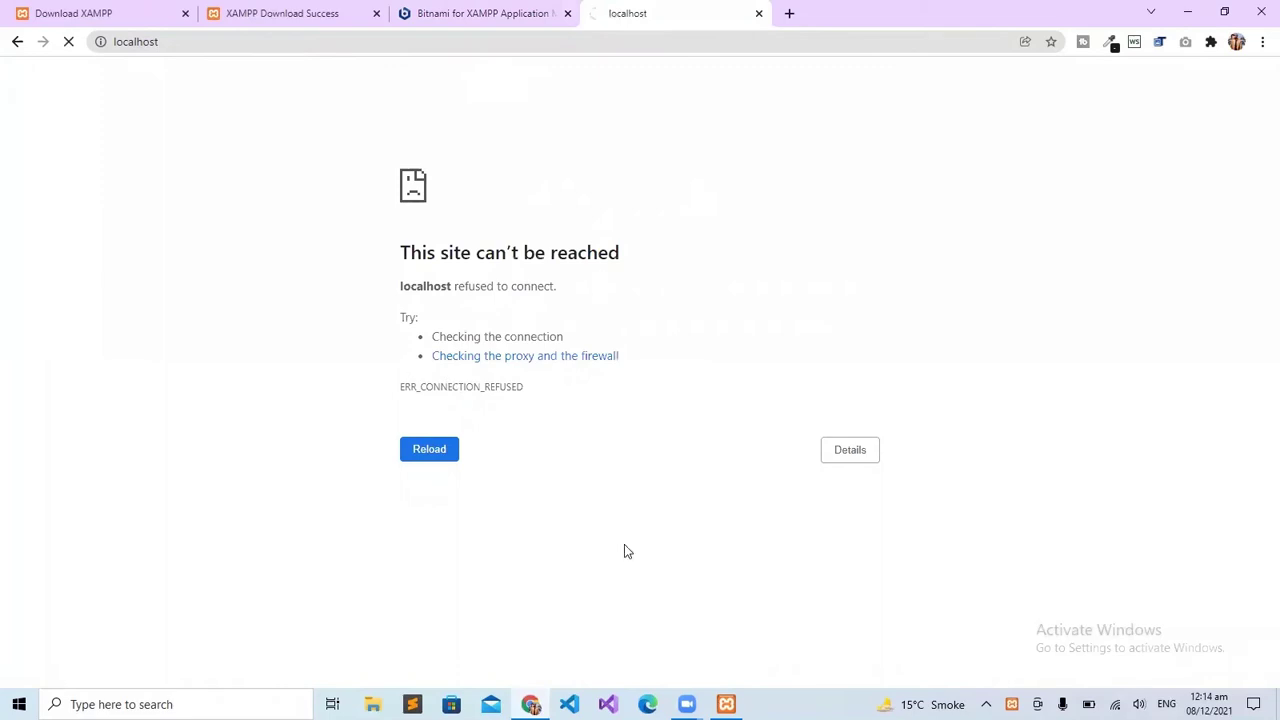
Start Apache and MySQL in XAMPP Control Panel, then minimize the panel.
click(726, 704)
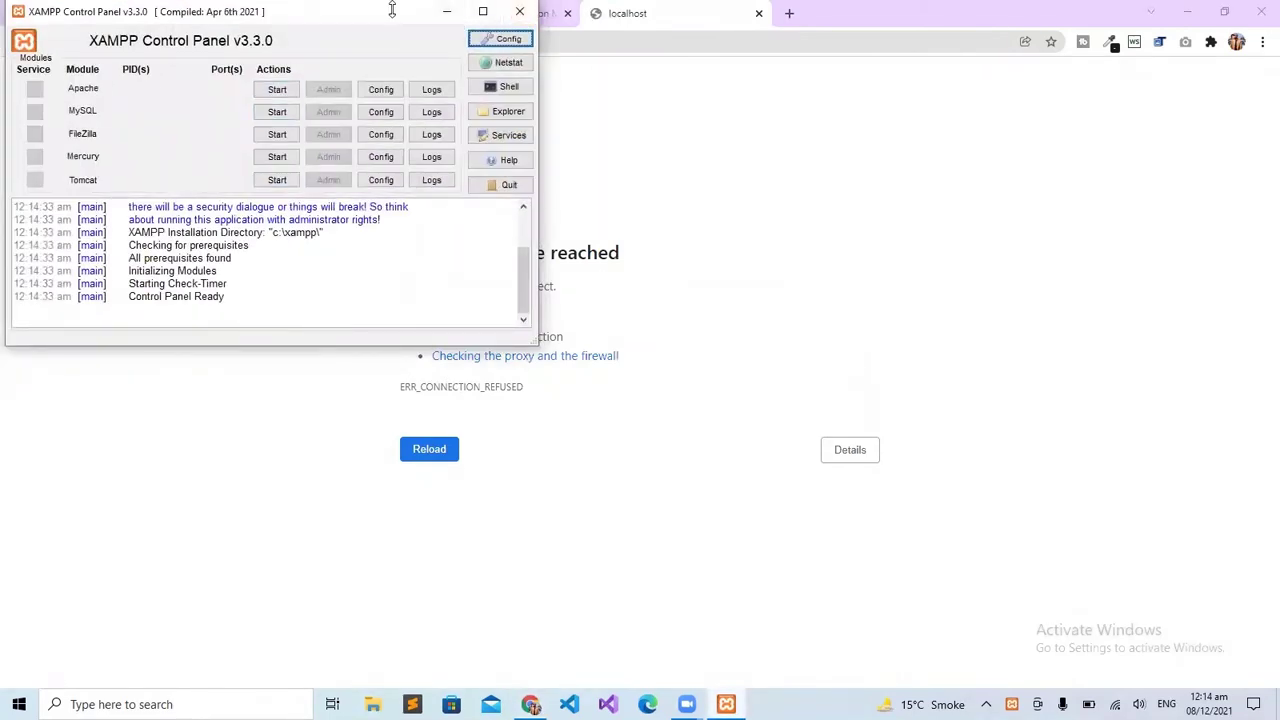
drag(388, 20, 374, 106)
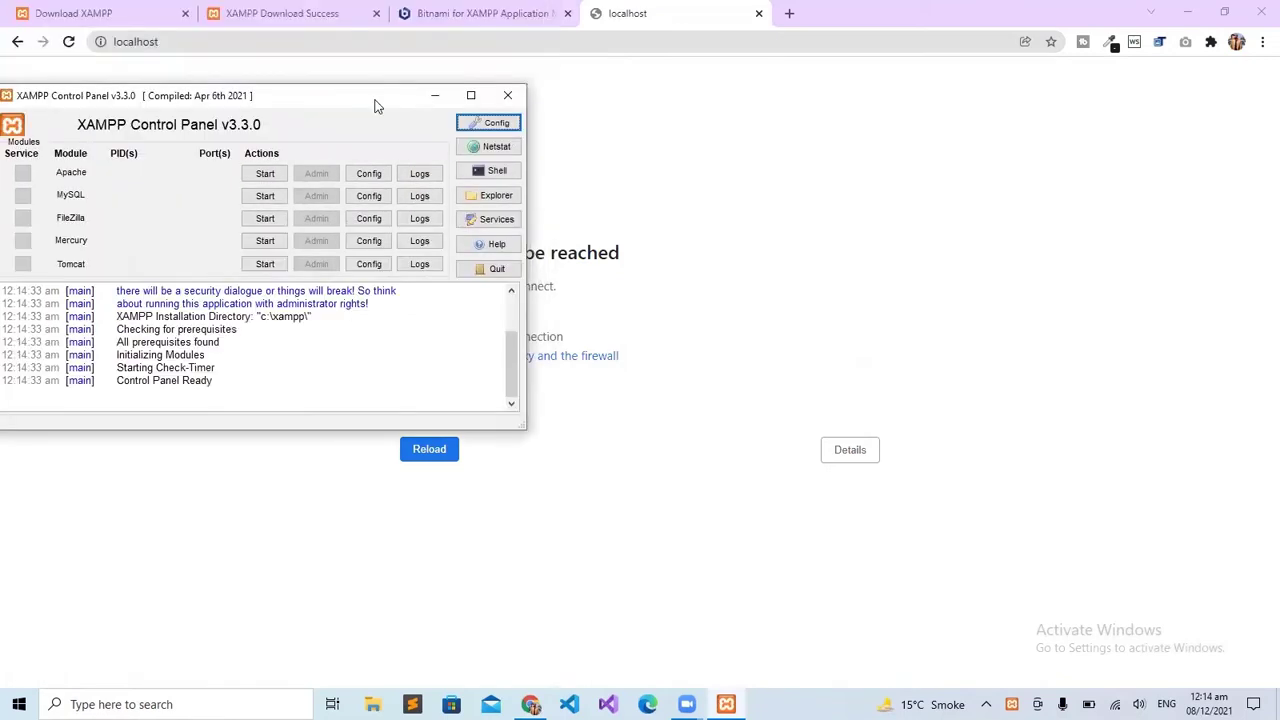
click(265, 173)
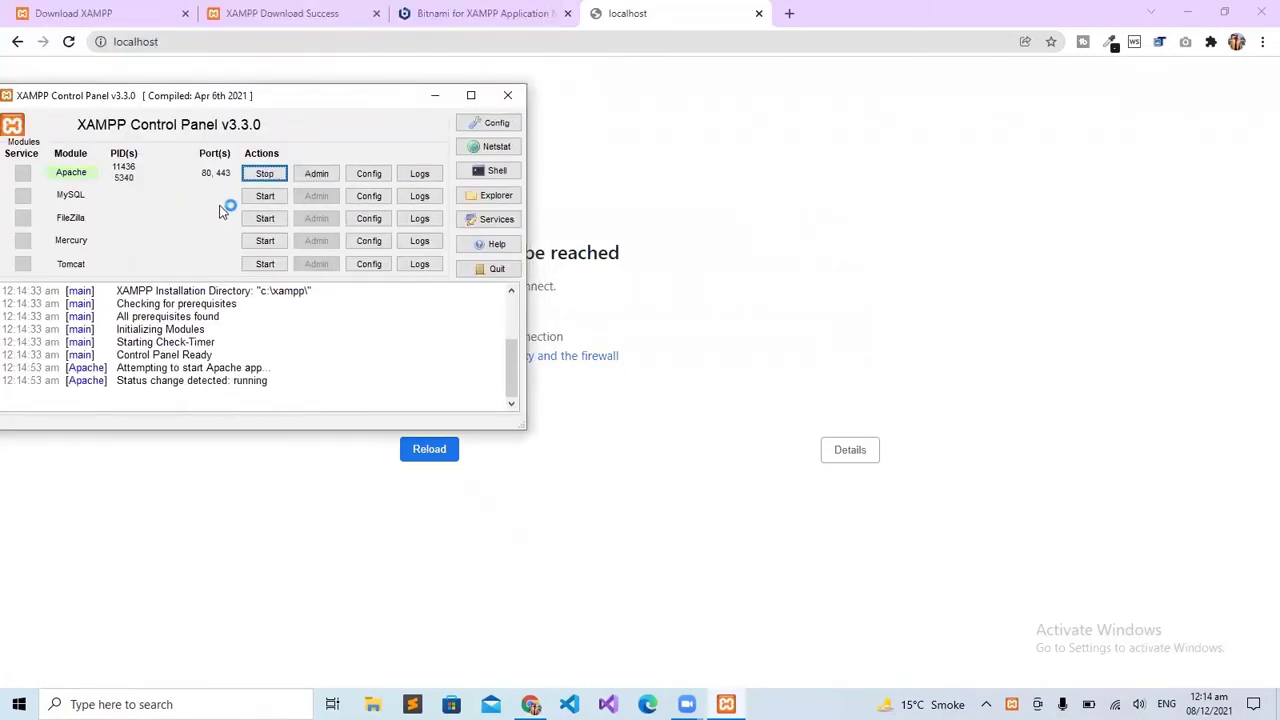
click(265, 195)
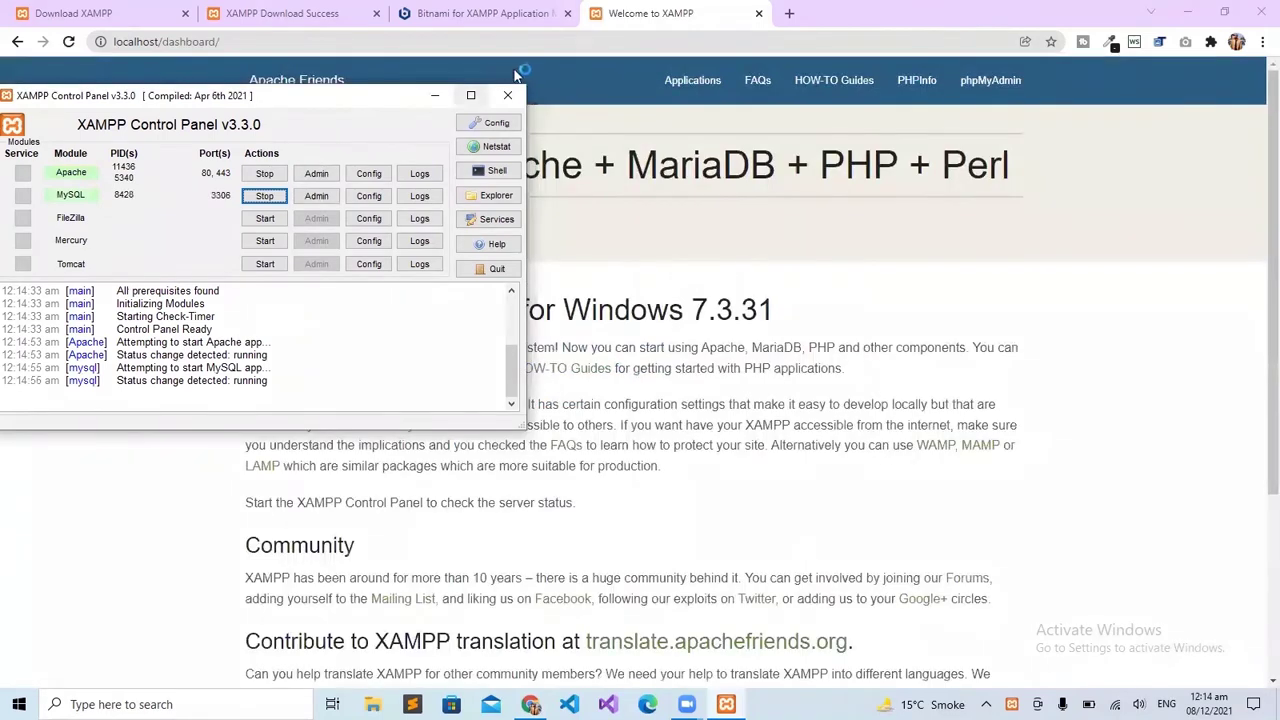
click(432, 95)
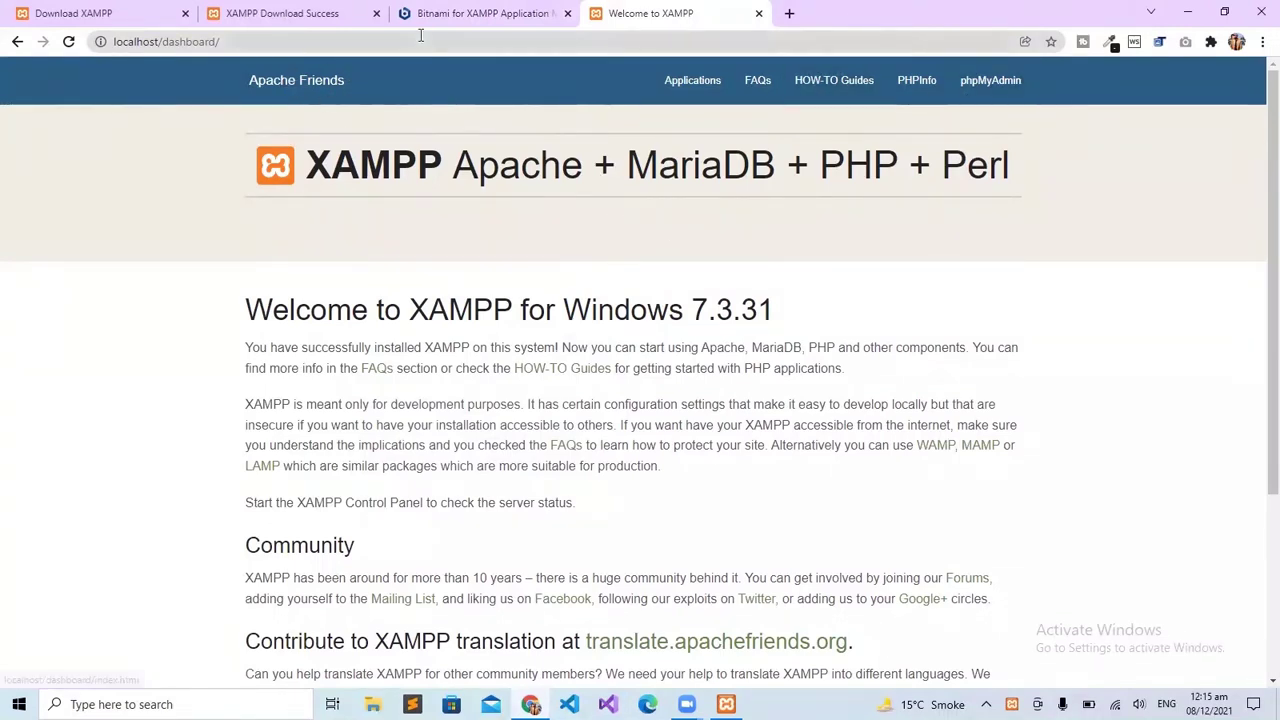
click(497, 10)
Search 'wordpress download' and open the wordpress.org/download page.
click(484, 38)
key(BackSpace)
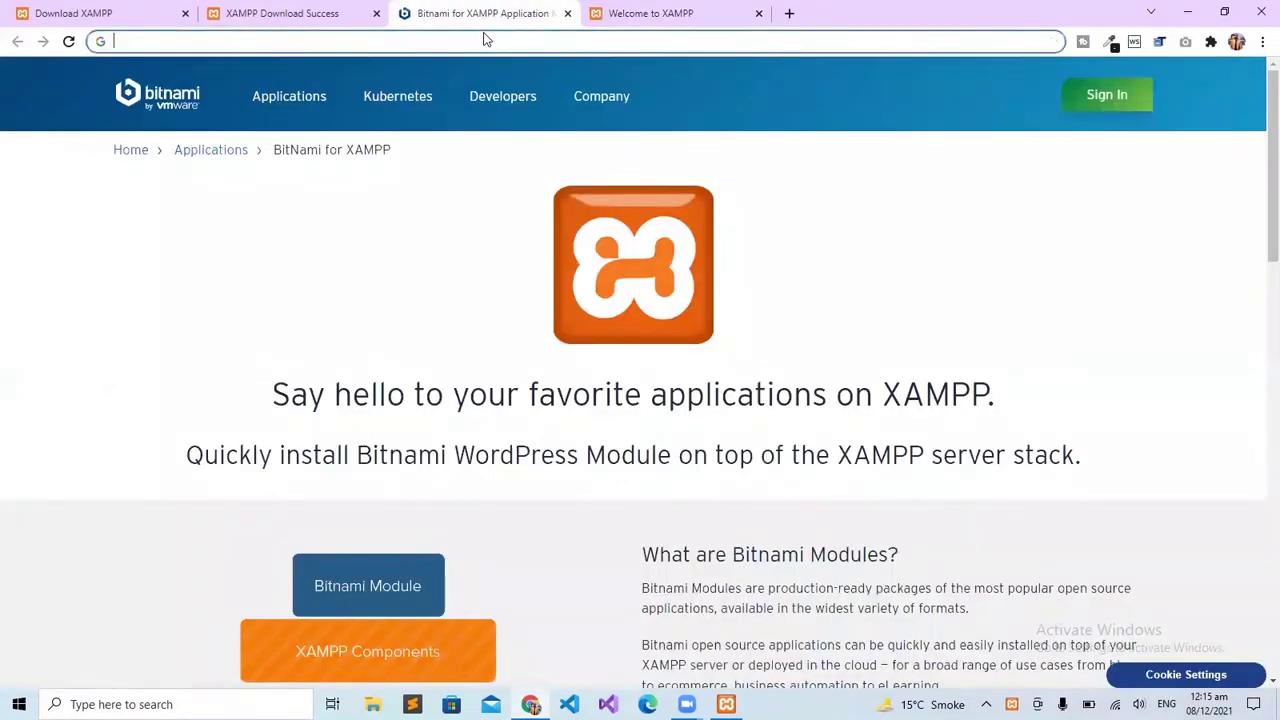
text(wordpress download)
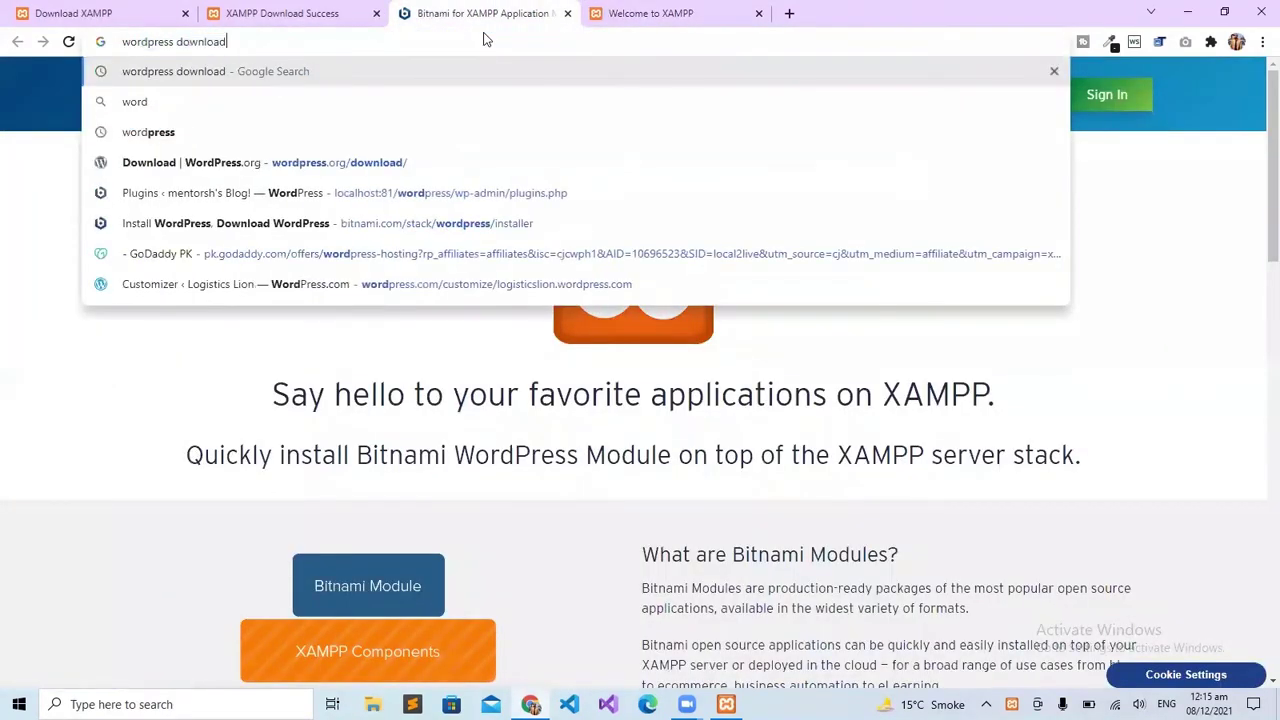
key(Return)
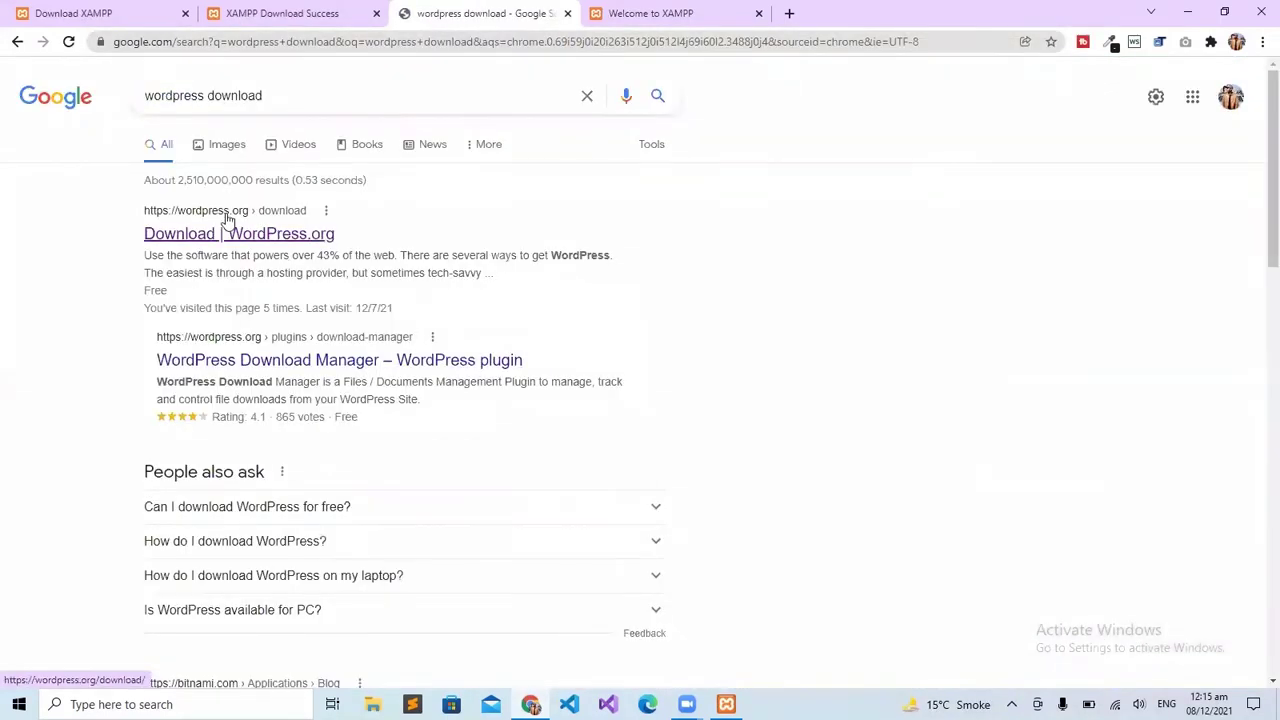
click(268, 229)
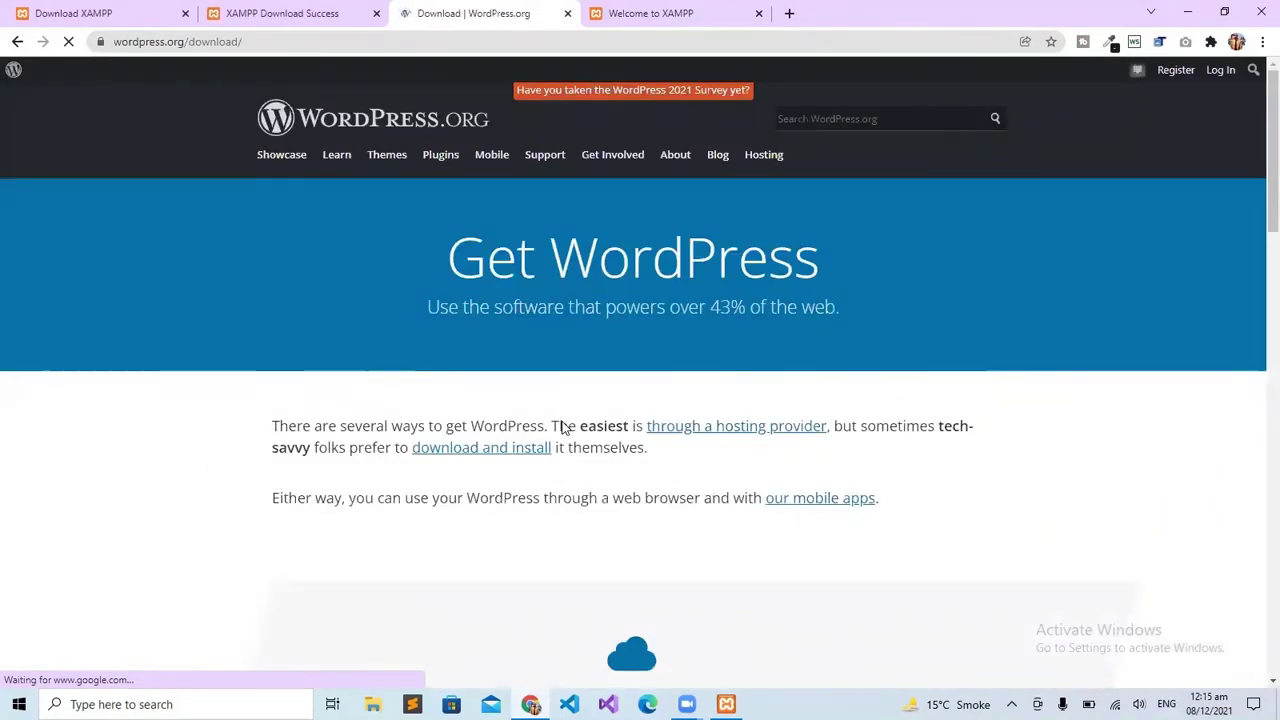
scroll(196, 512, down, 3)
scroll(196, 512, down, 10)
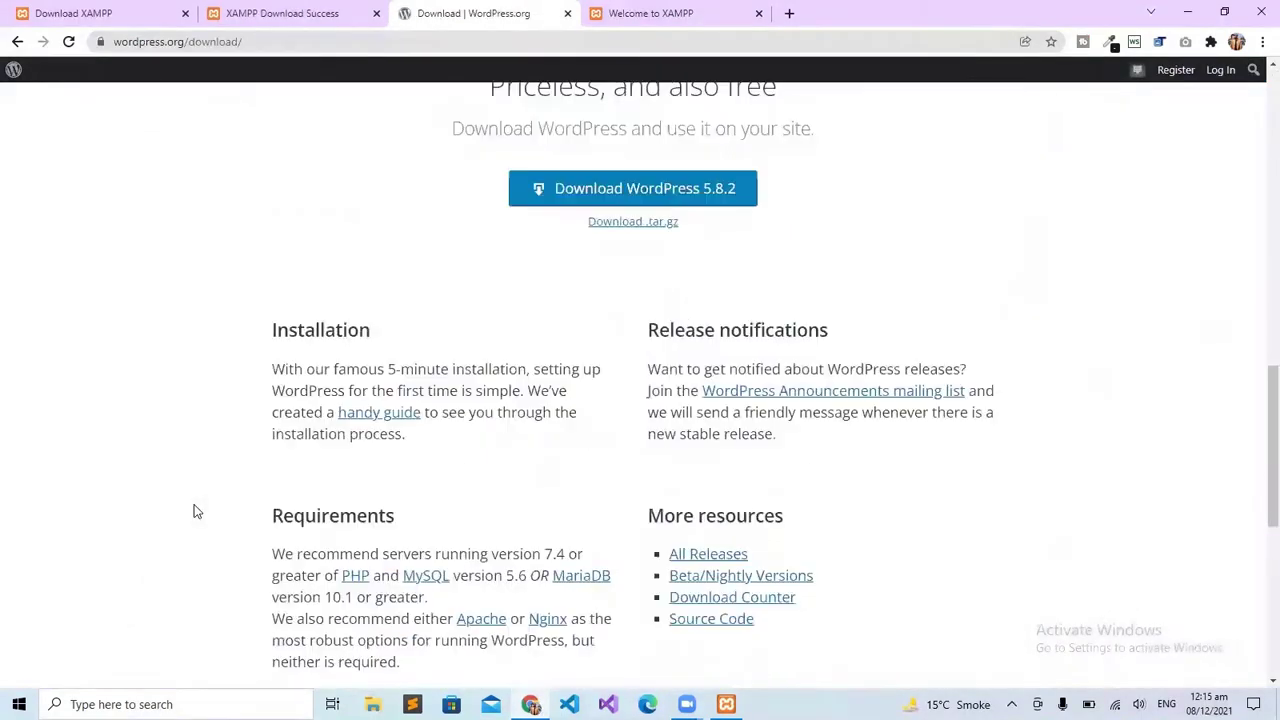
scroll(687, 312, up, 3)
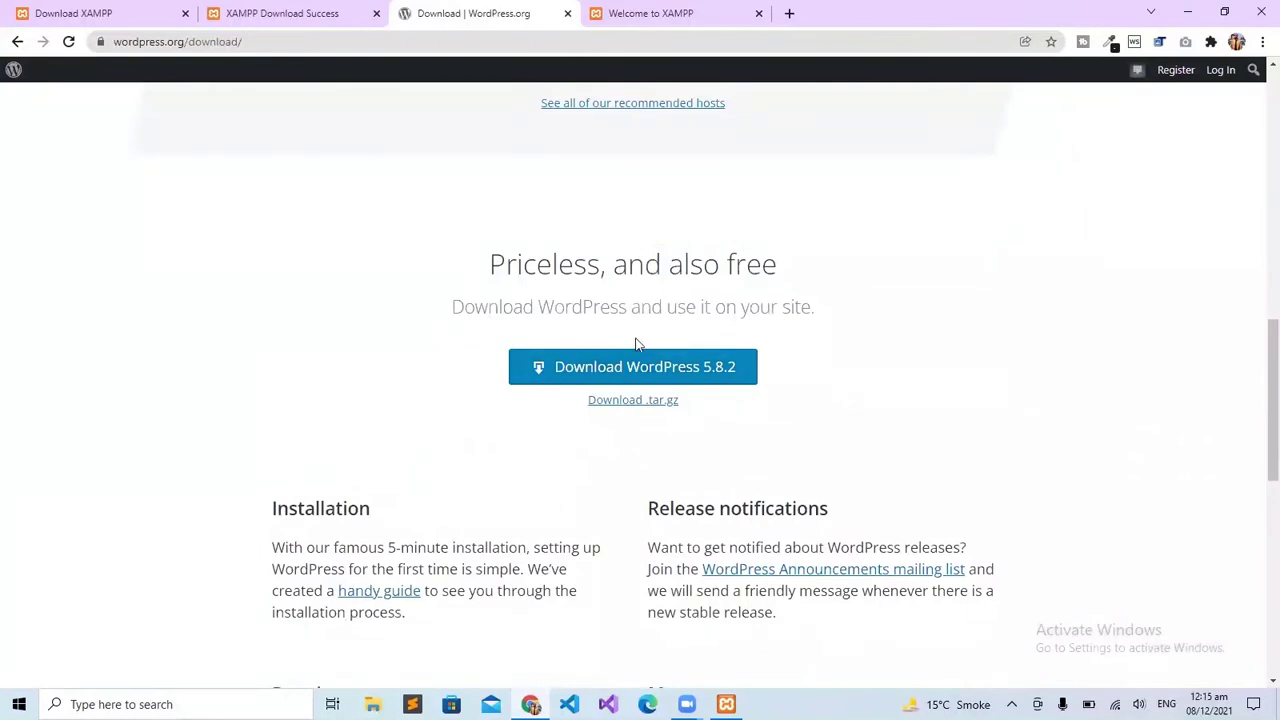
Download WordPress 5.8.2, dismiss the save prompt, and open File Explorer.
click(632, 372)
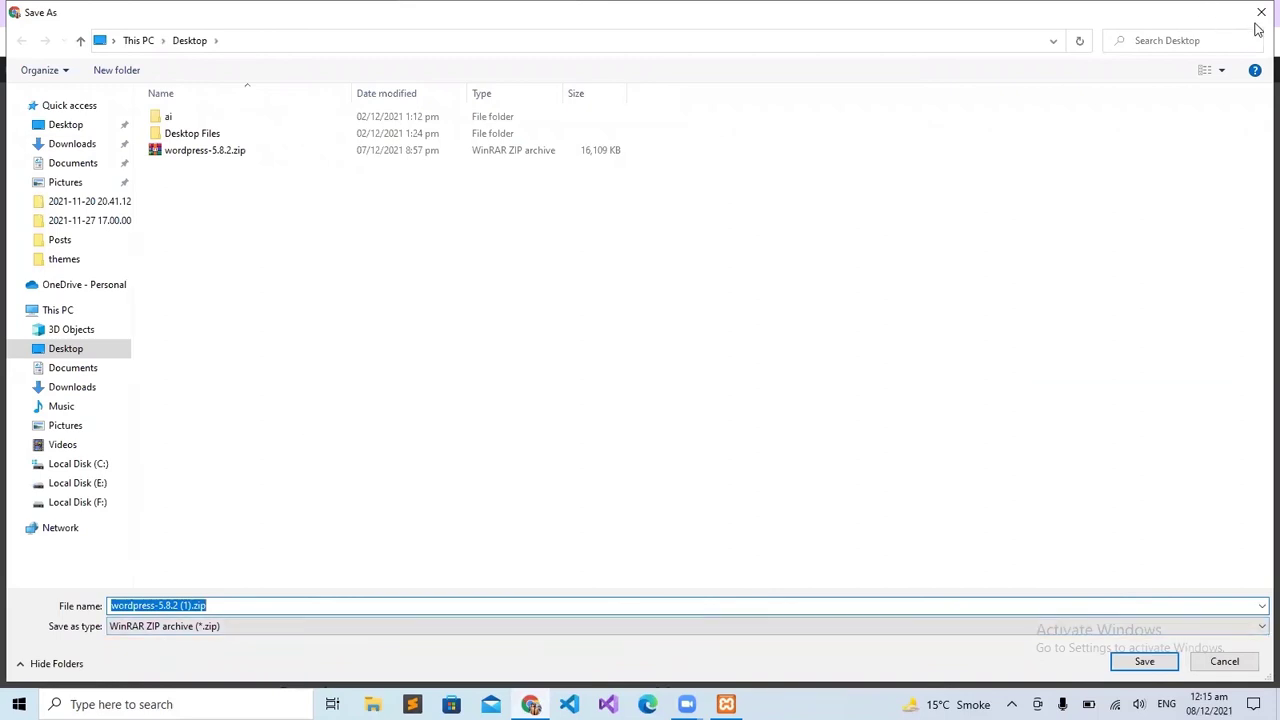
key(Return)
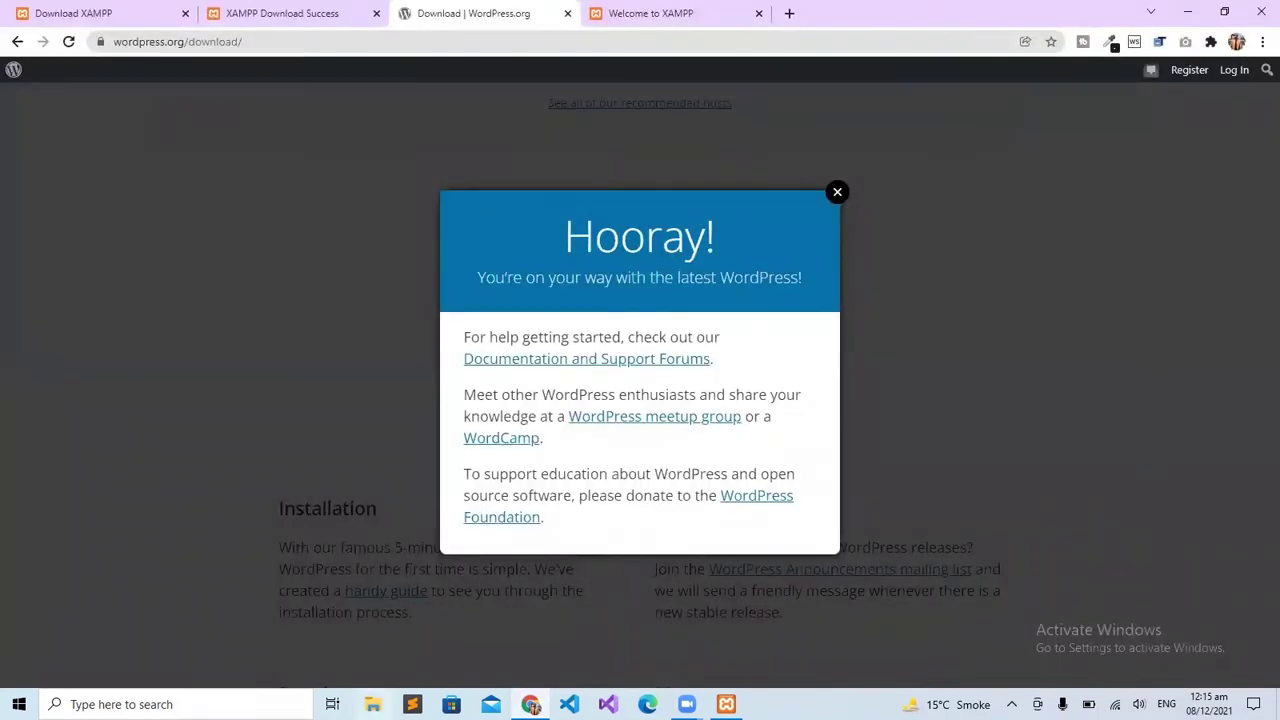
click(372, 704)
scroll(362, 487, down, 2)
scroll(362, 487, down, 2)
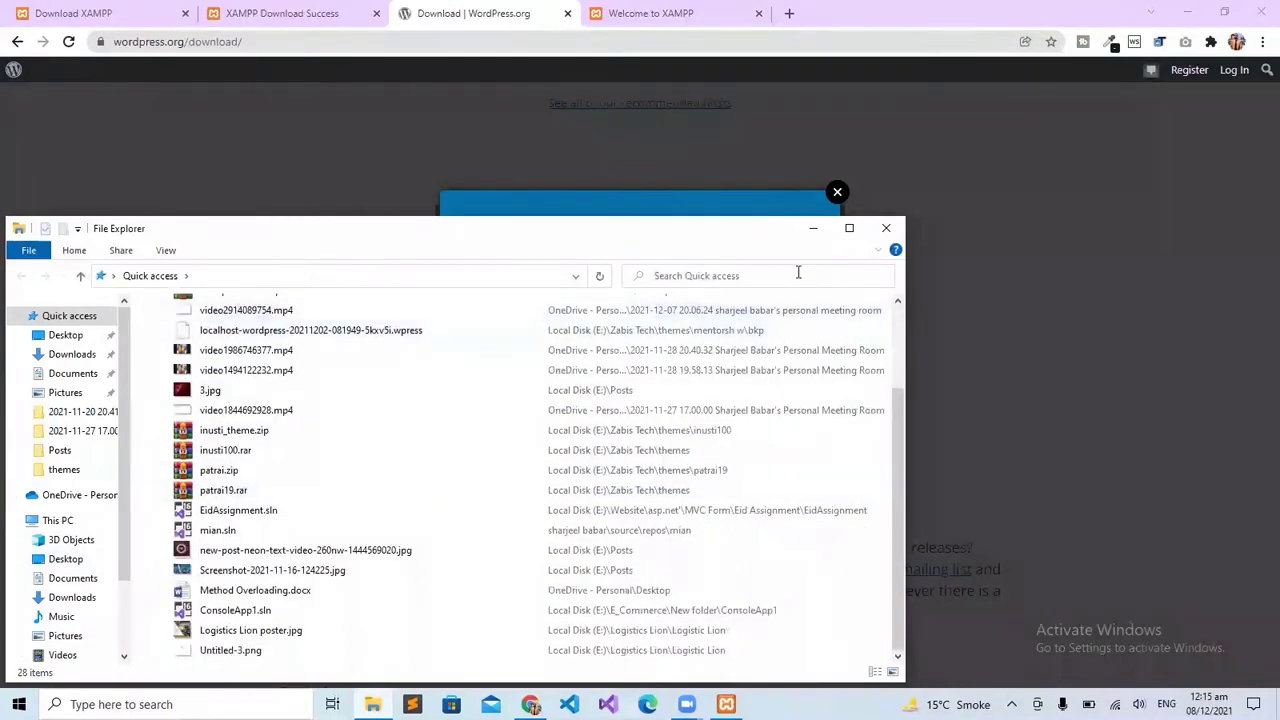
Maximize File Explorer and navigate to C:\xampp\htdocs.
click(849, 228)
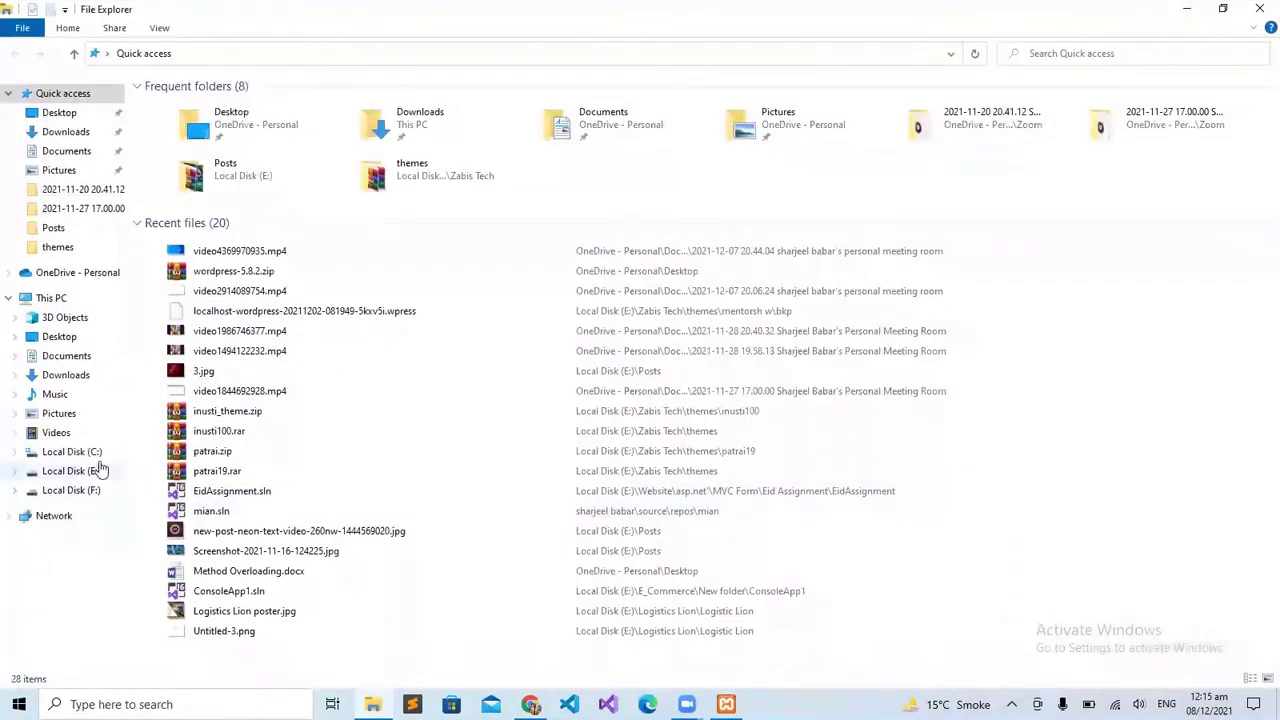
click(80, 452)
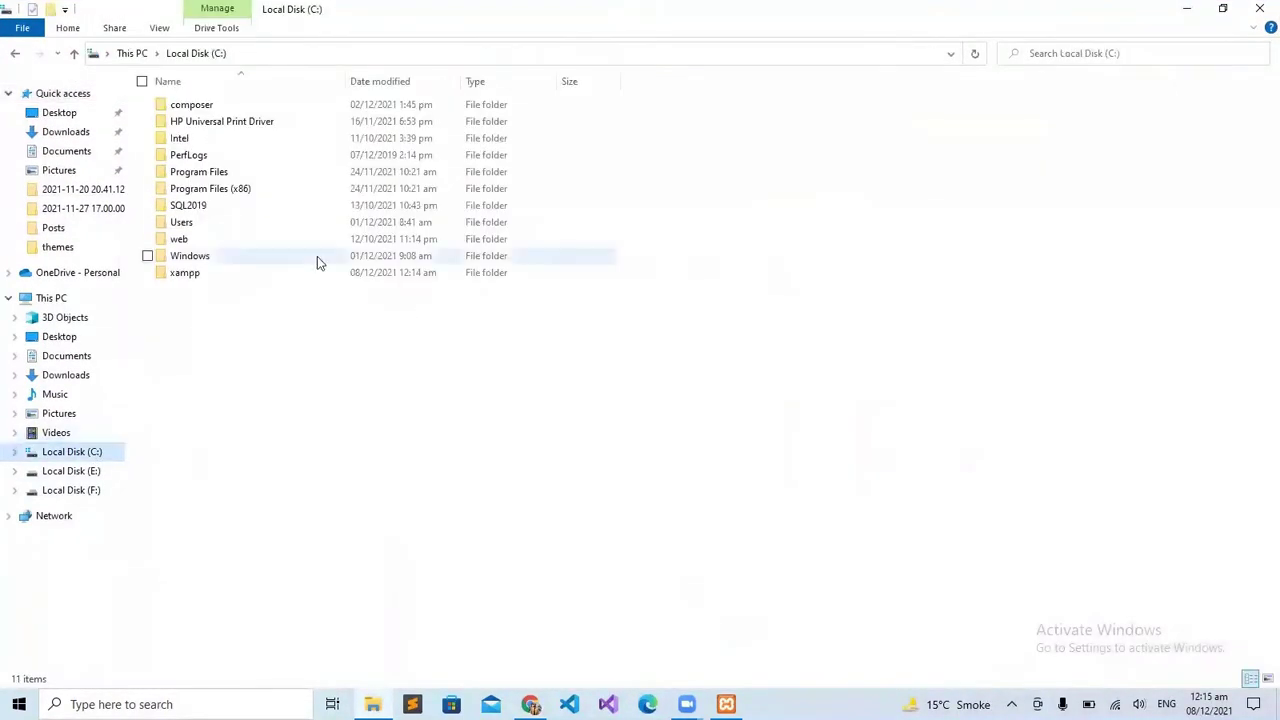
click(252, 272)
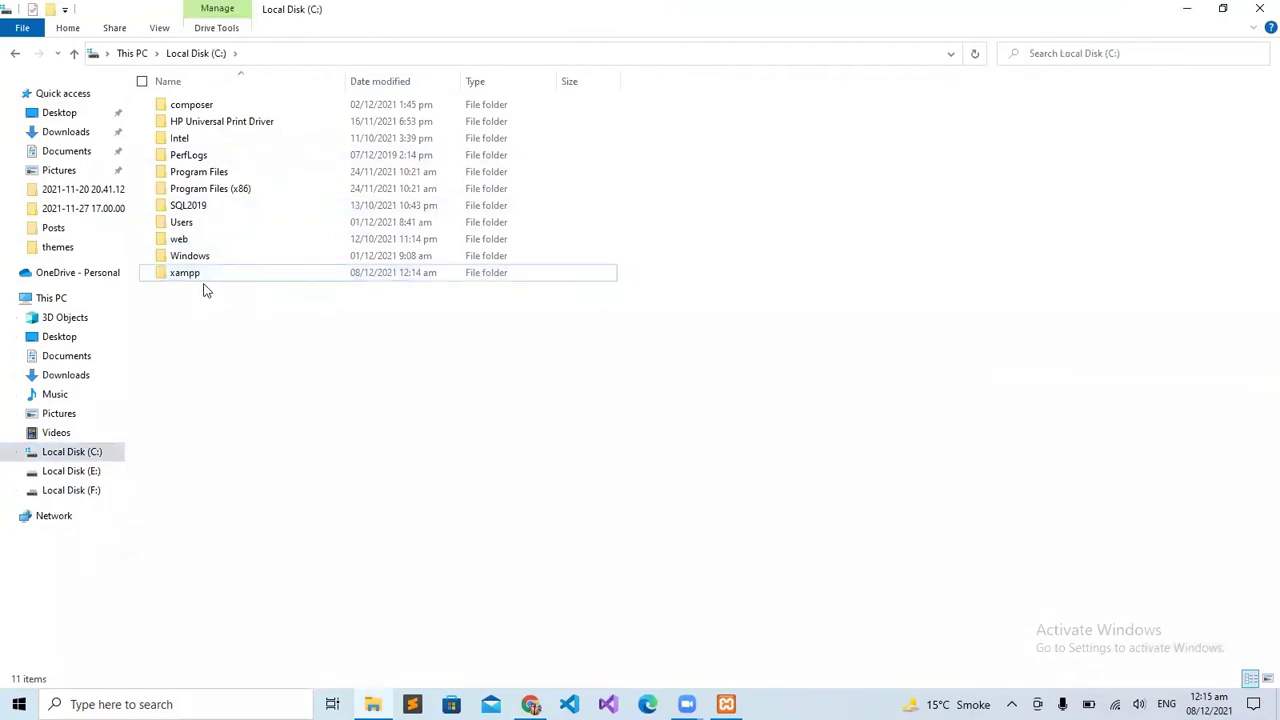
double_click(214, 273)
double_click(253, 173)
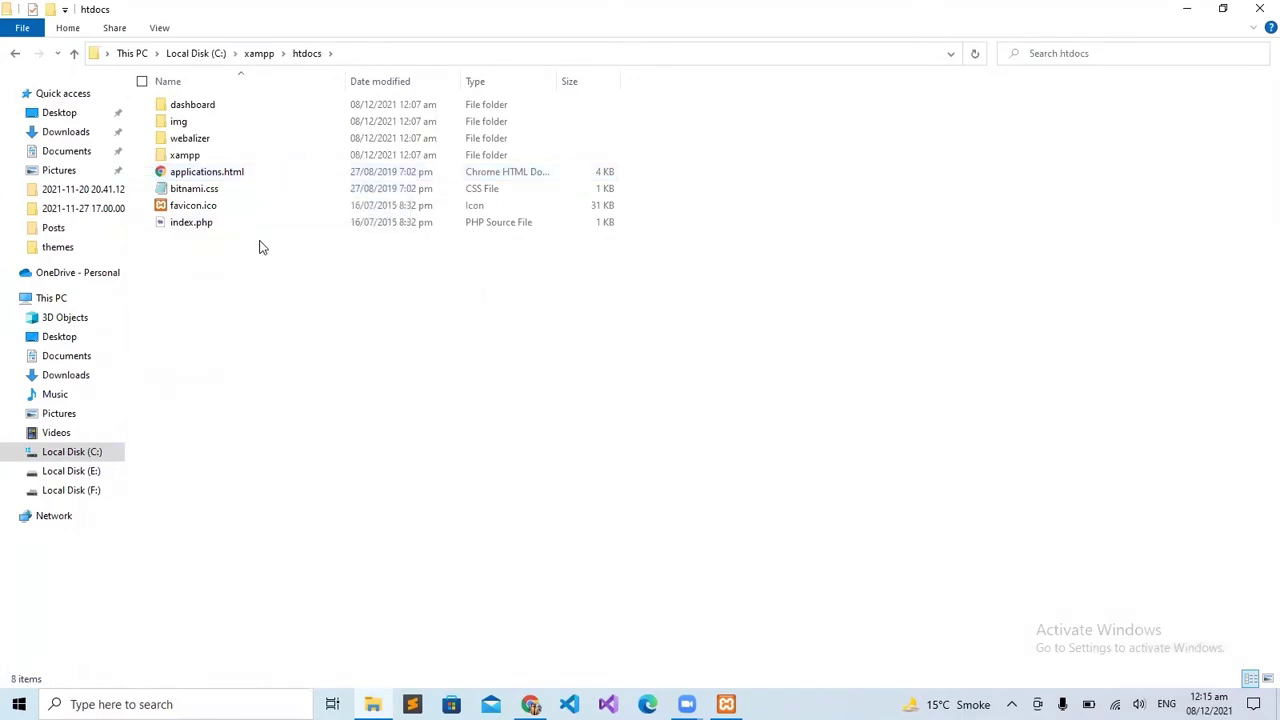
Create a new folder, fix its name to 'Mentorsh', open it, then go to Local Disk (F:).
key(ctrl+shift+n)
text(Mentor)
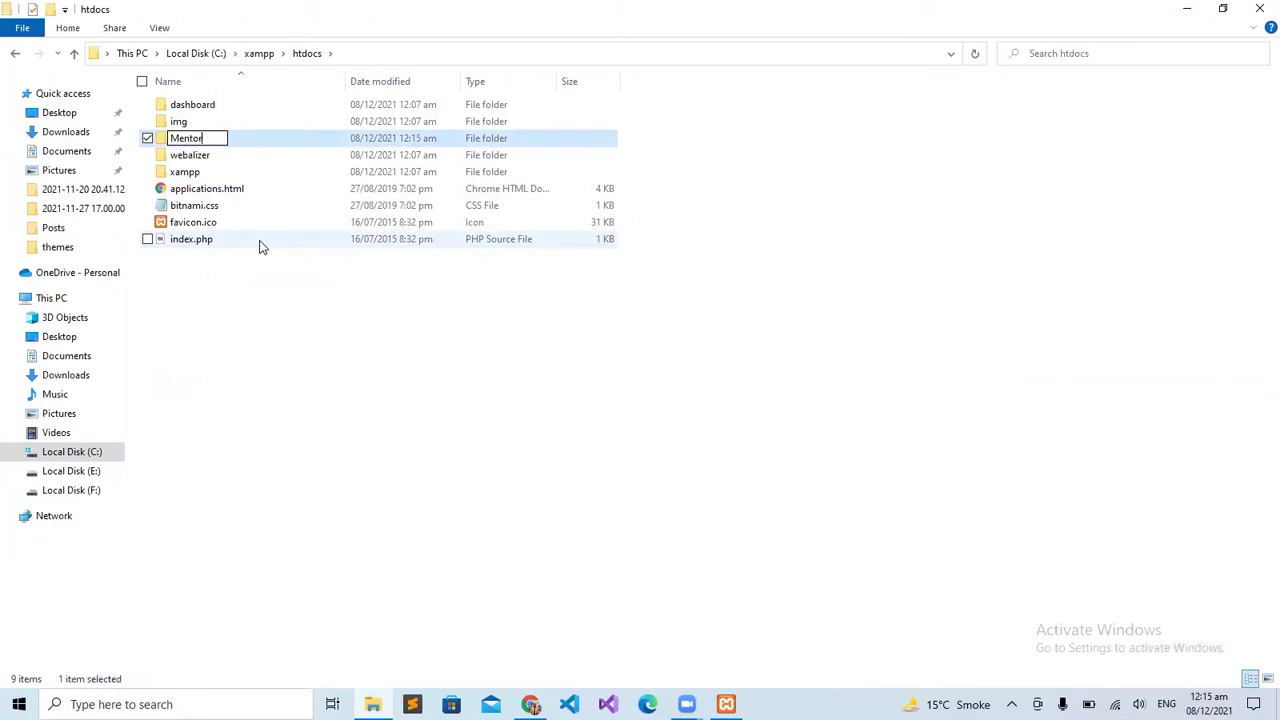
key(Return)
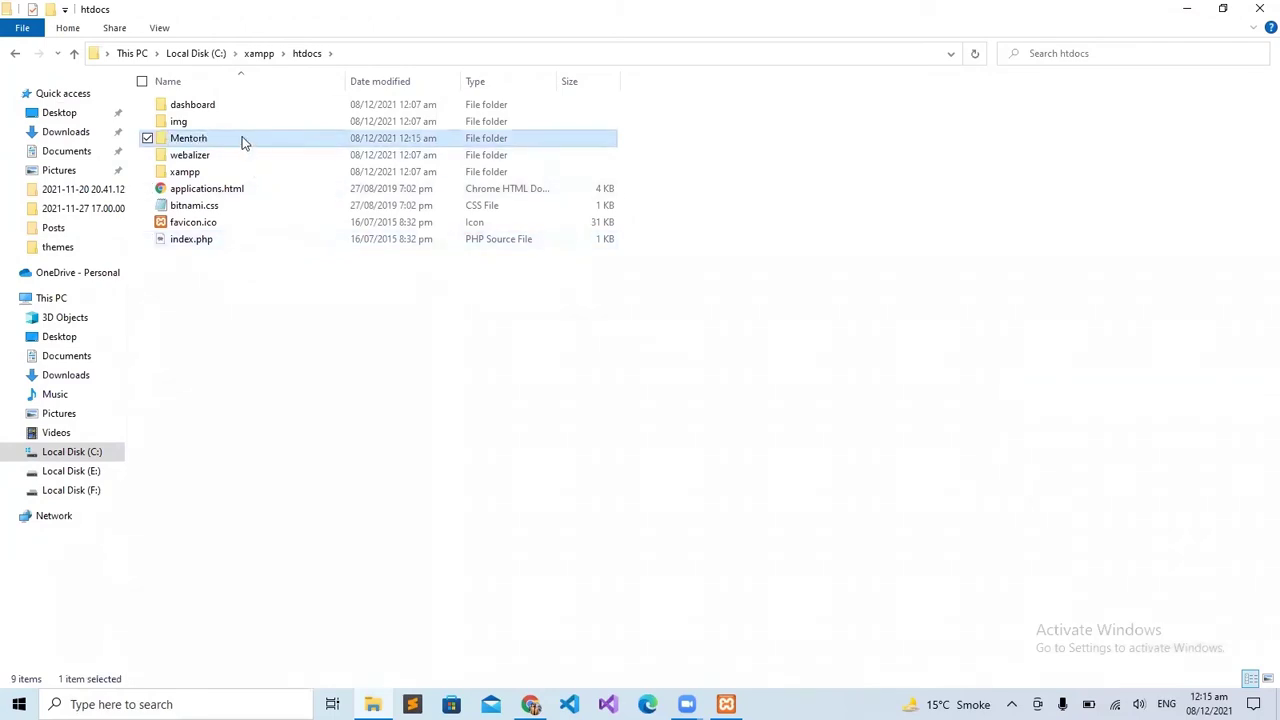
right_click(242, 137)
click(45, 488)
key(End)
key(Left)
text(s)
key(Return)
double_click(293, 140)
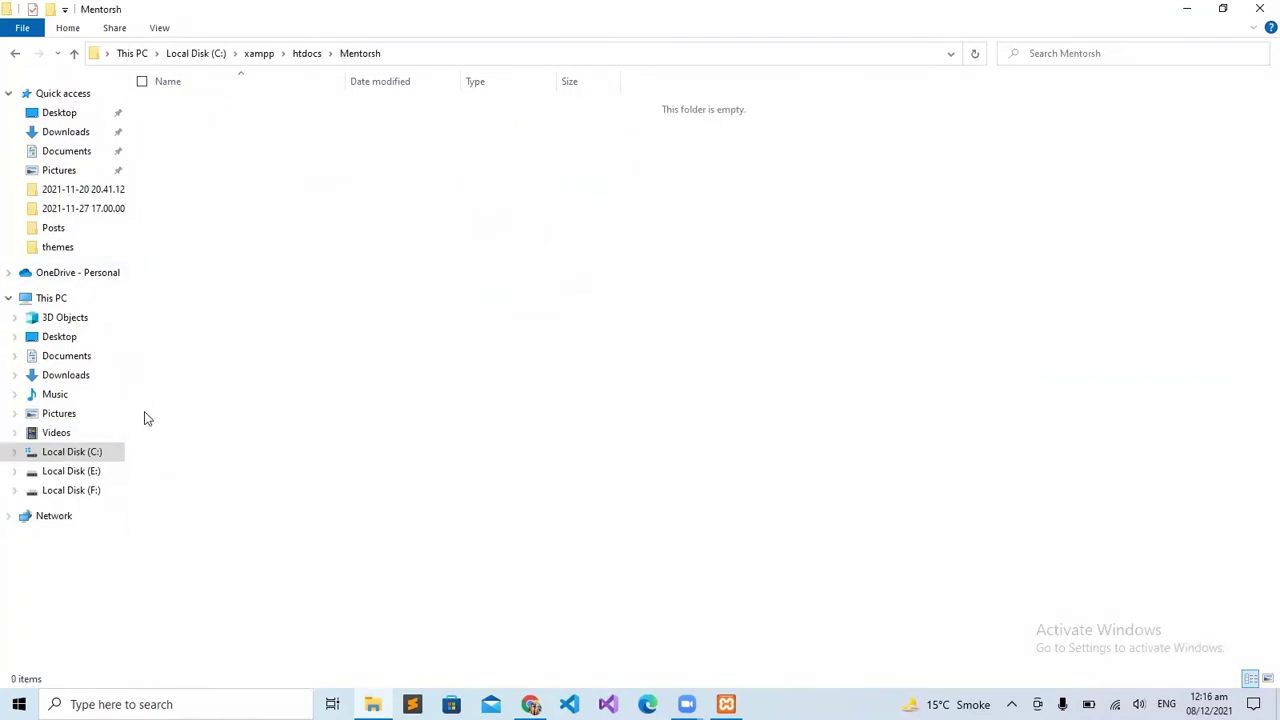
click(100, 490)
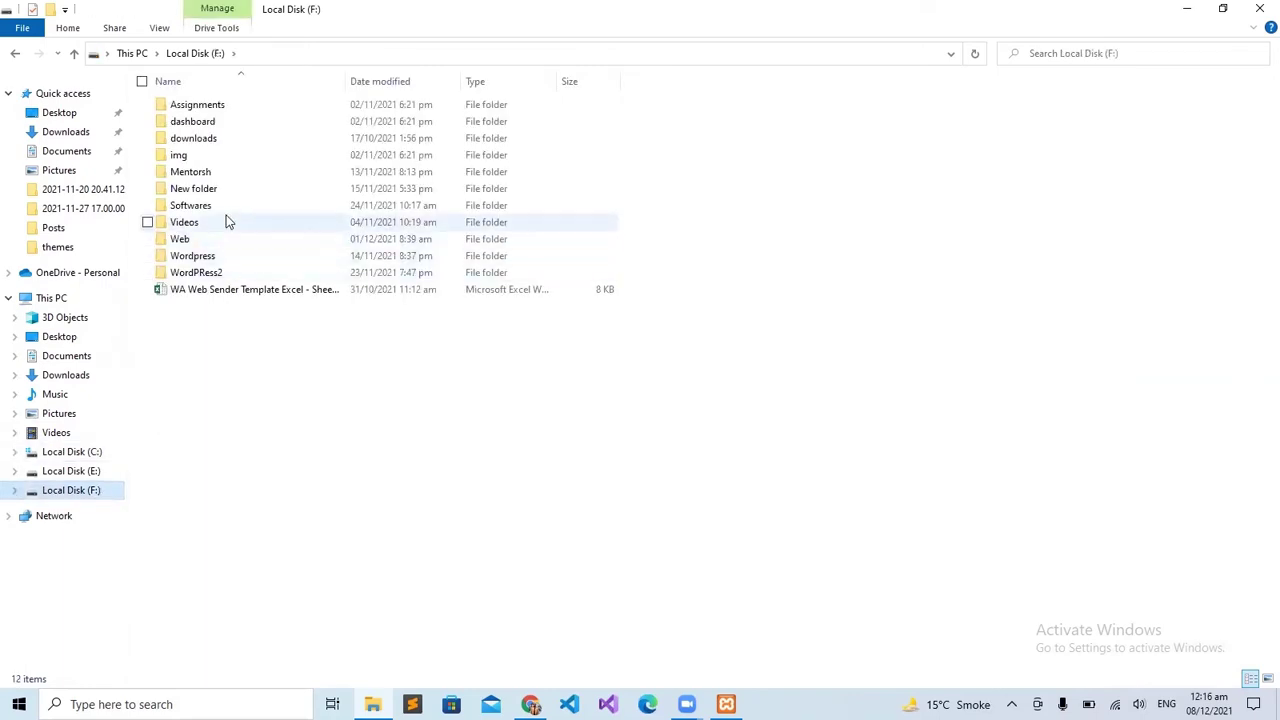
Select wordpress-5.8.1.zip in F:\Softwares and navigate to C:\xampp\htdocs\Mentorsh.
double_click(229, 206)
click(232, 410)
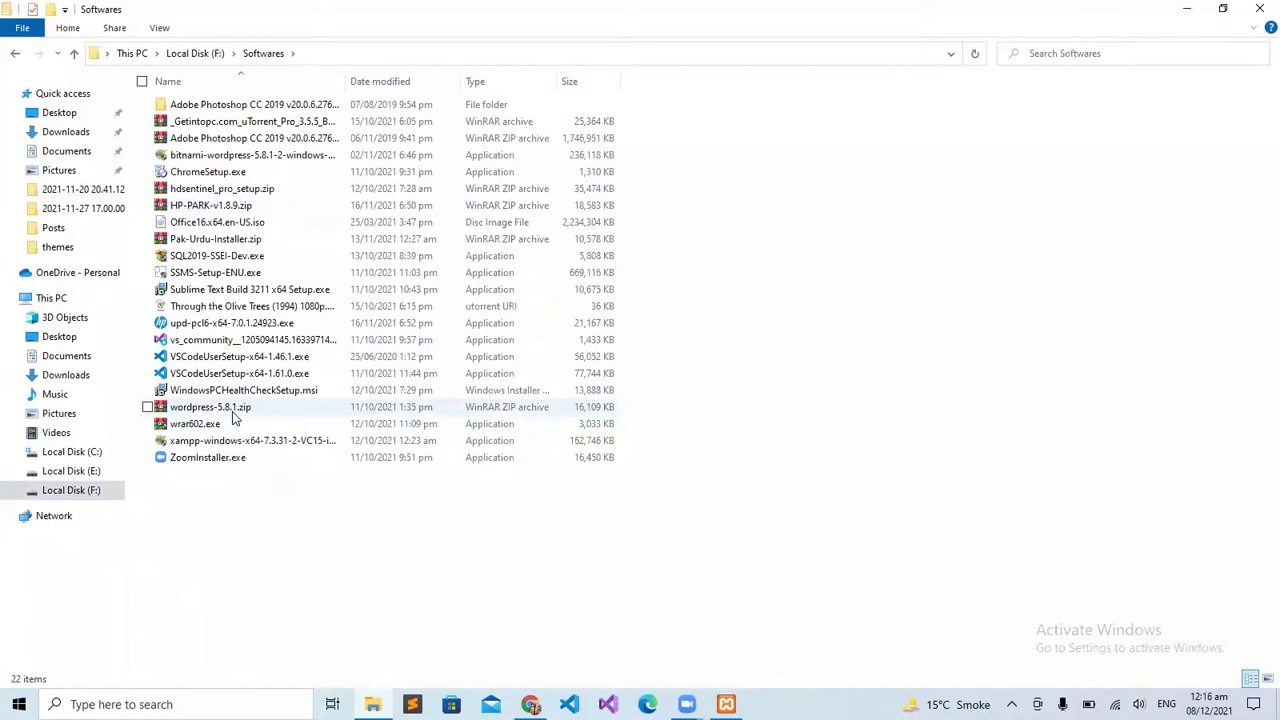
click(80, 456)
double_click(216, 275)
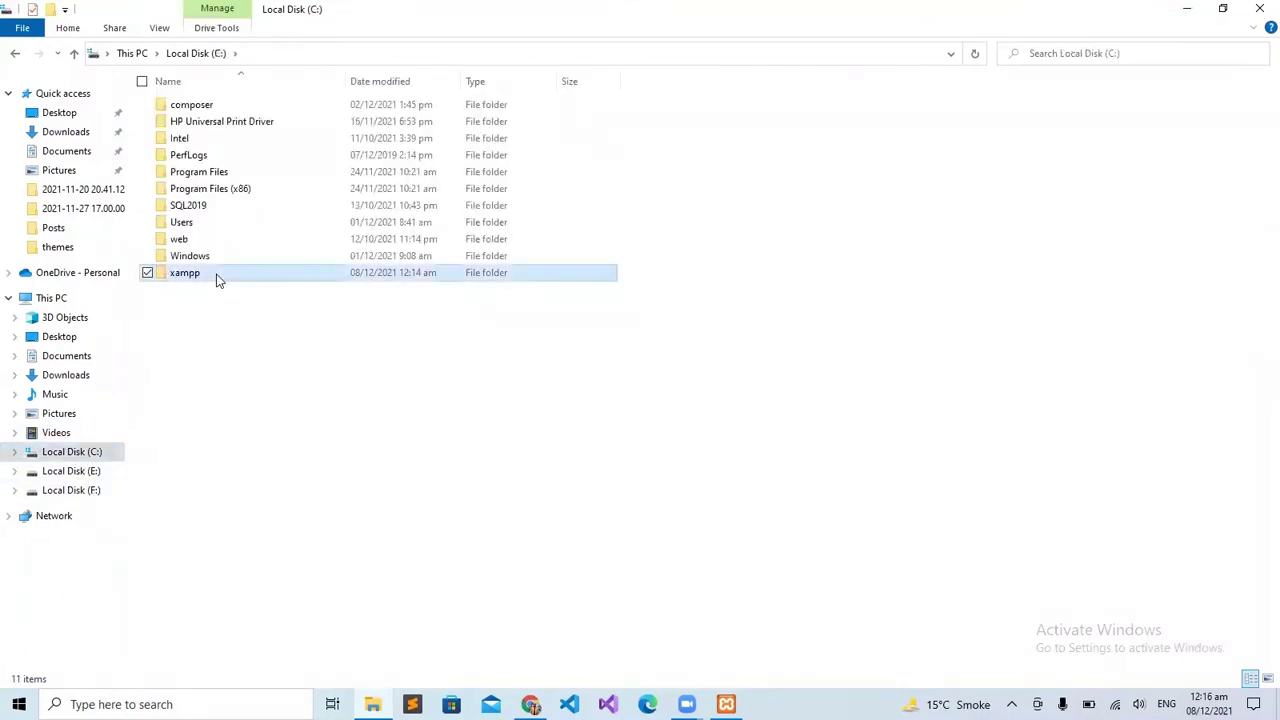
click(220, 170)
double_click(222, 174)
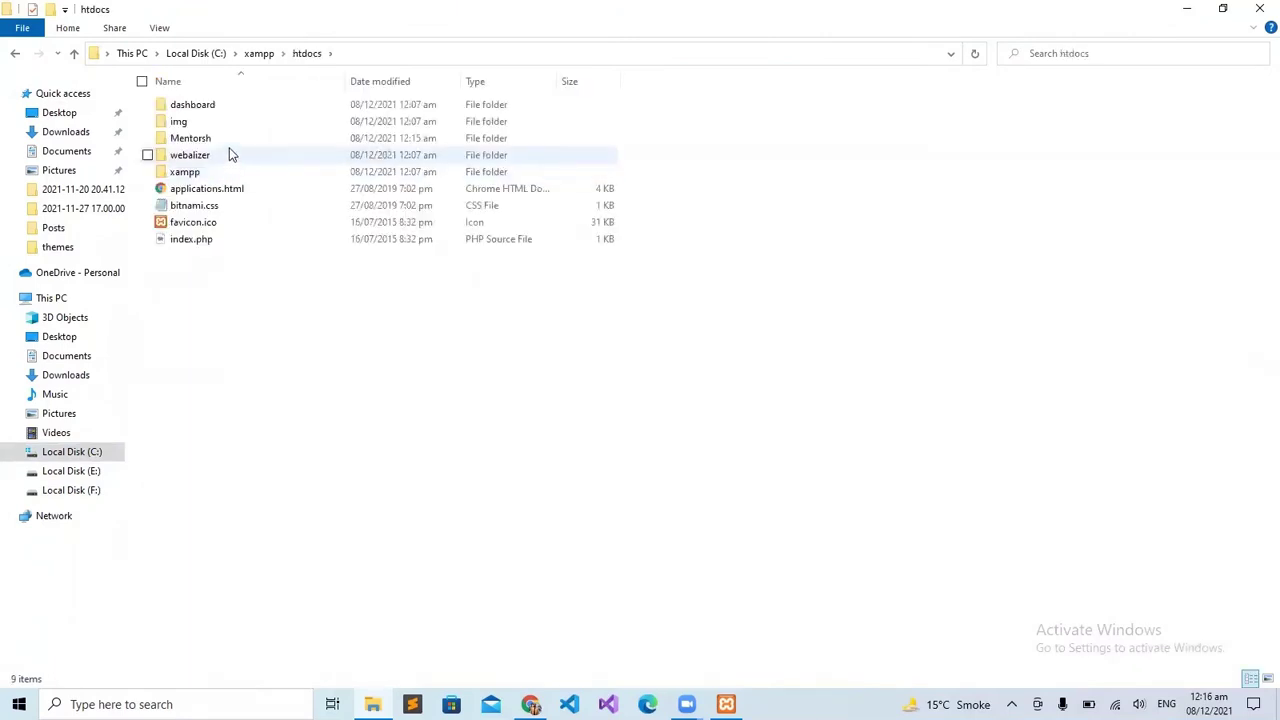
double_click(228, 146)
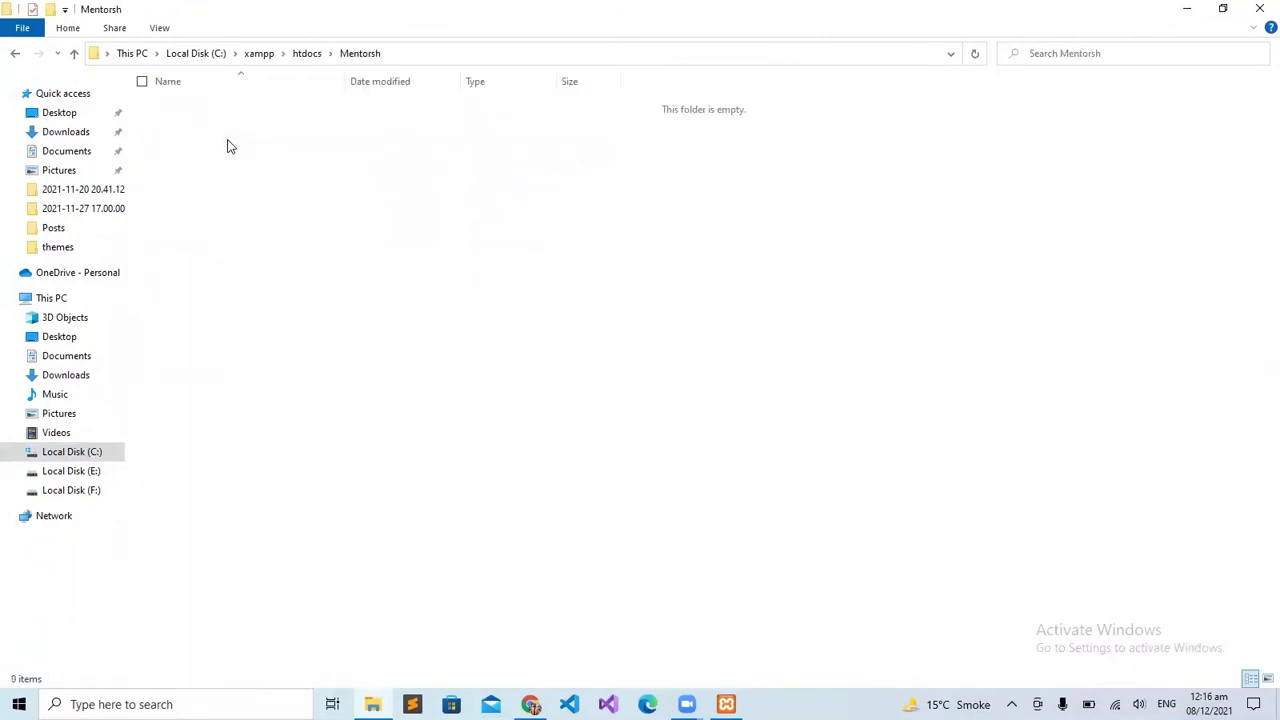
Paste the WordPress zip into Mentorsh and extract it there.
key(ctrl+v)
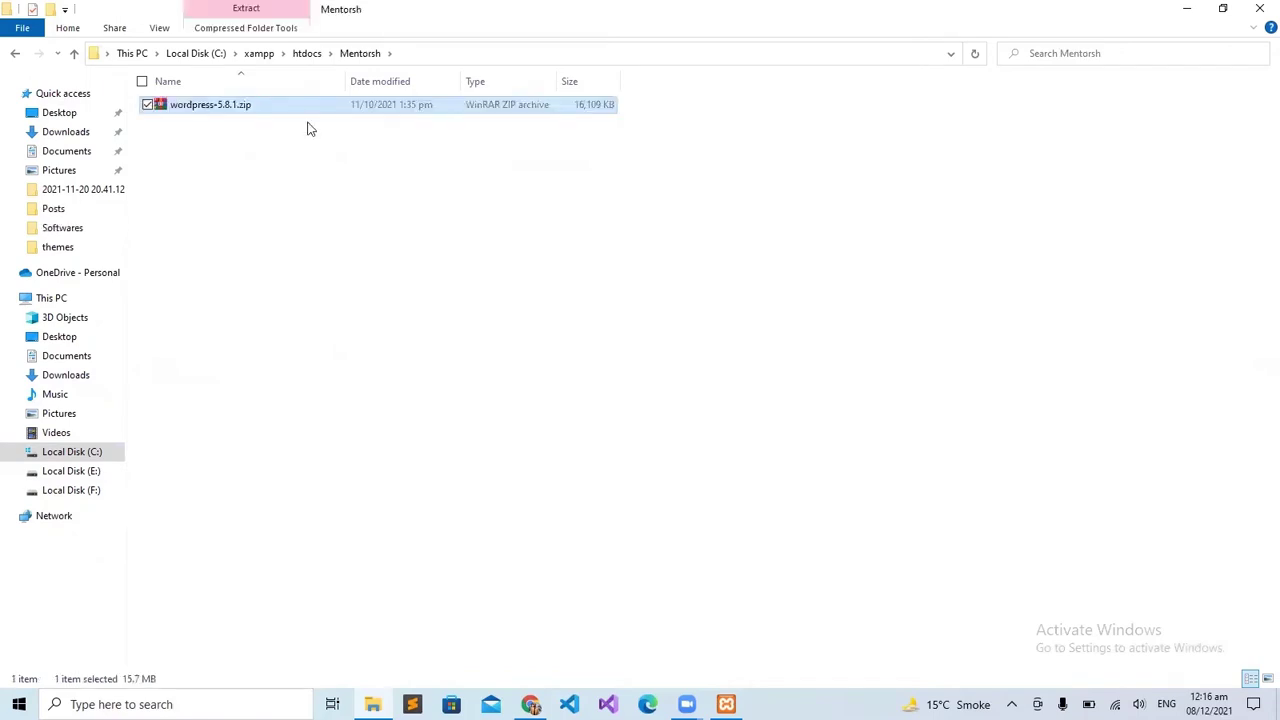
right_click(293, 108)
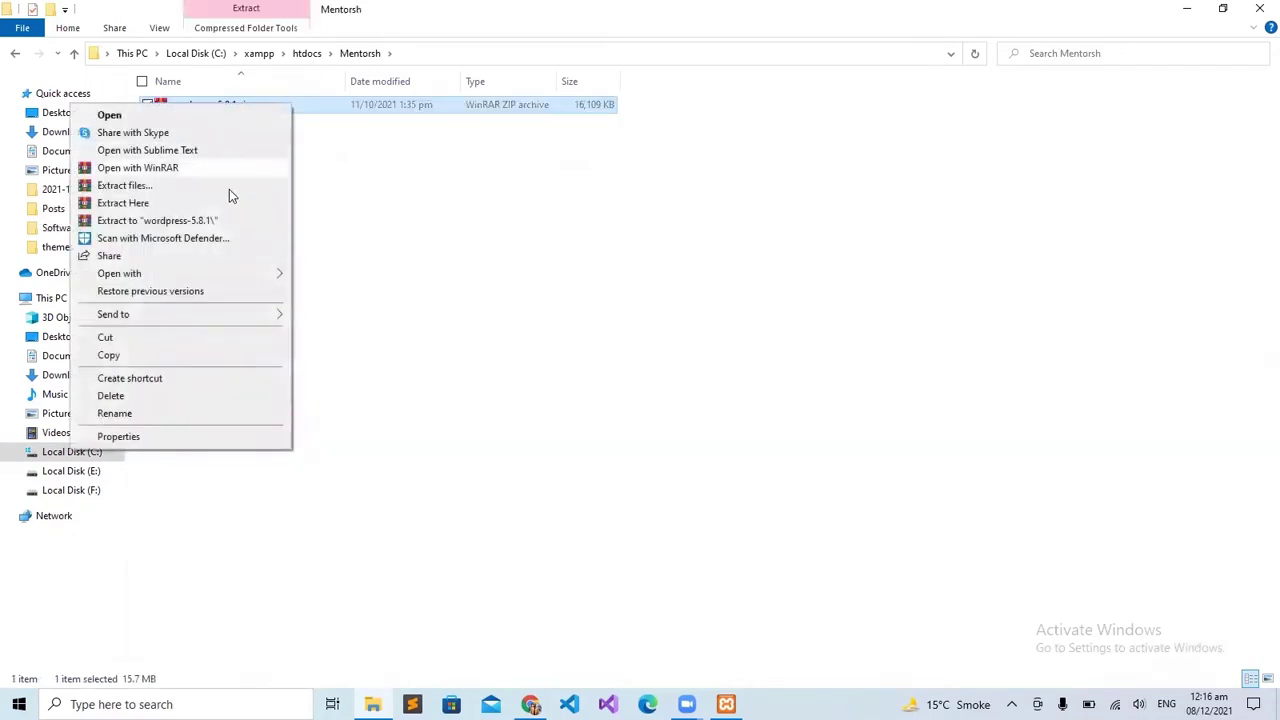
click(220, 205)
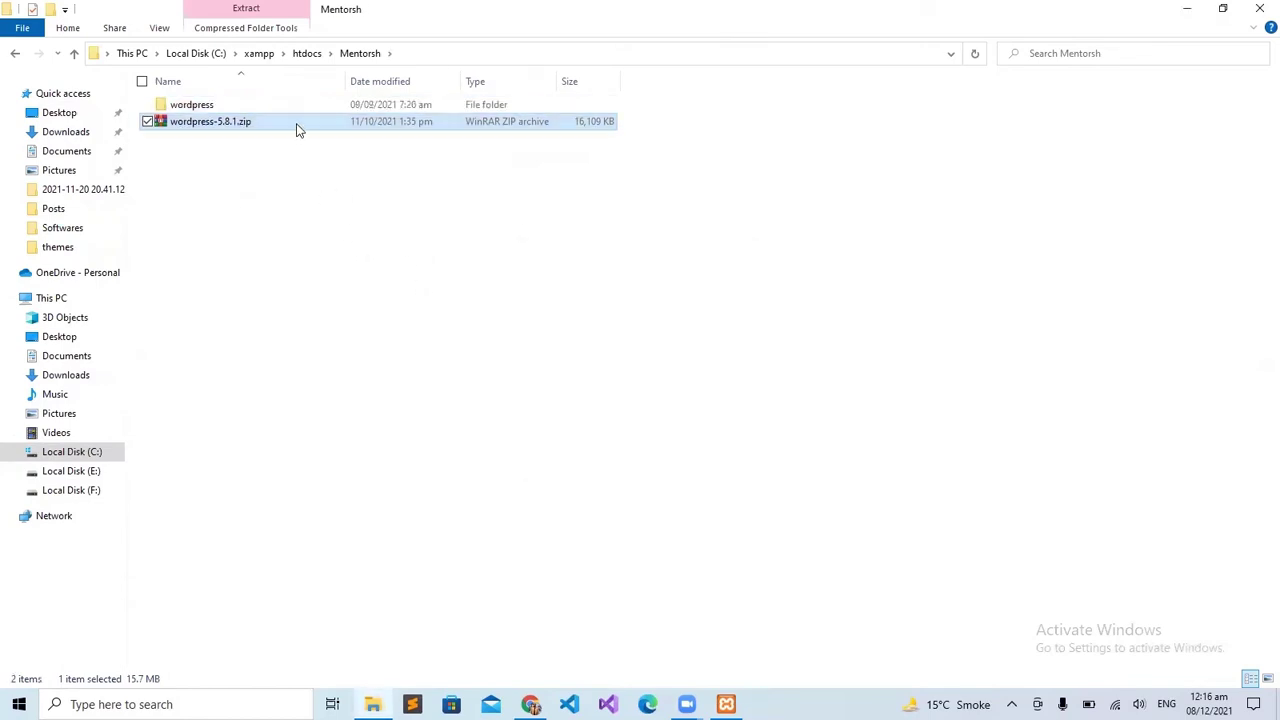
Delete the zip, move all 19 WordPress files into Mentorsh, and delete the leftover wordpress folder.
key(Delete)
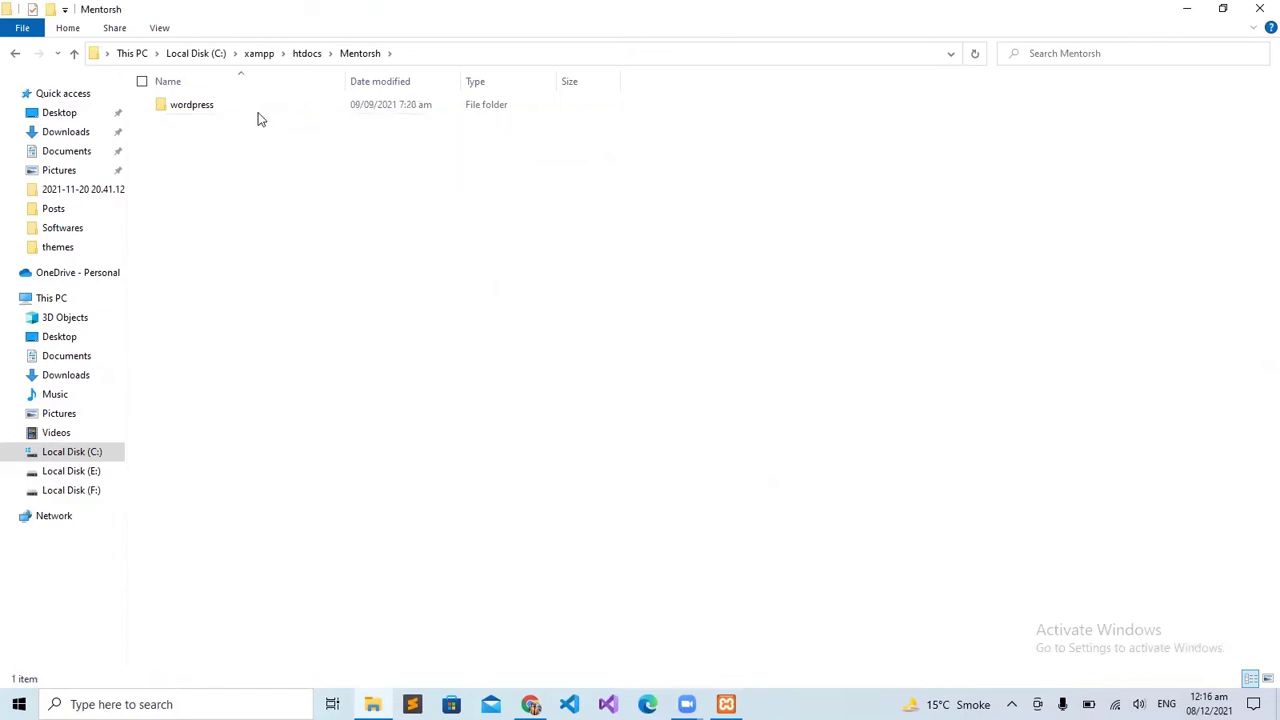
double_click(250, 98)
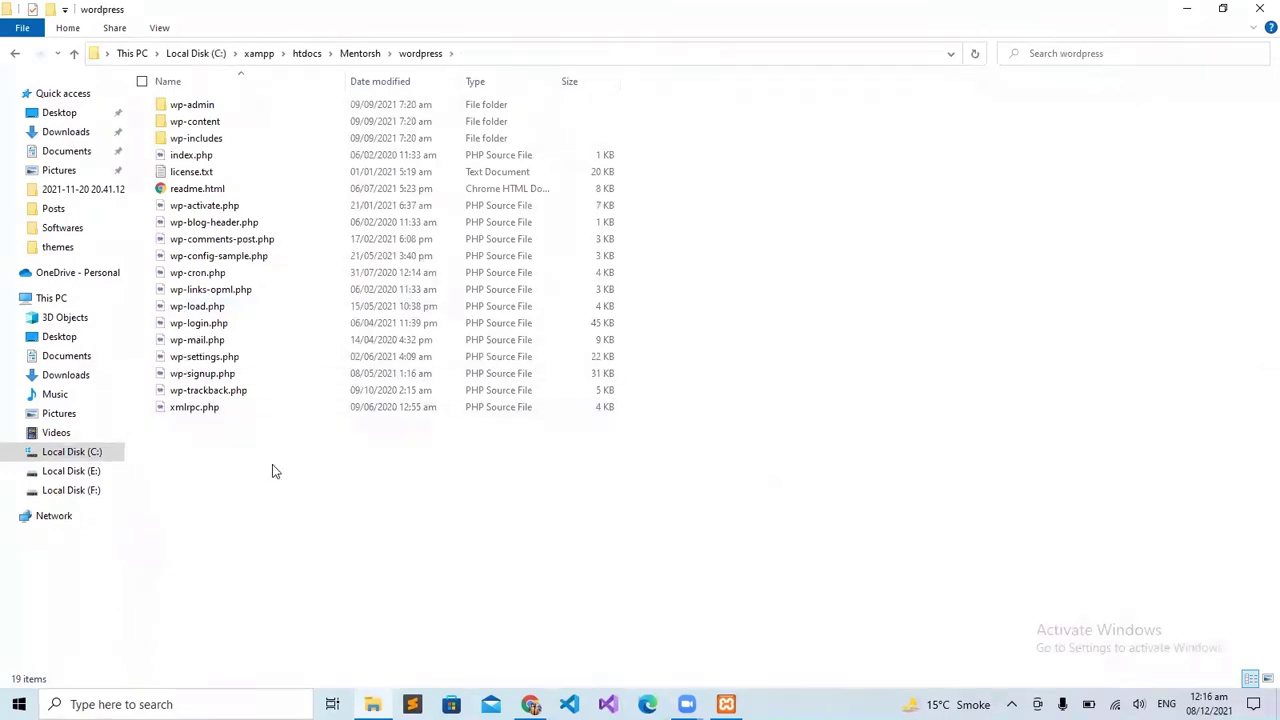
drag(272, 464, 189, 82)
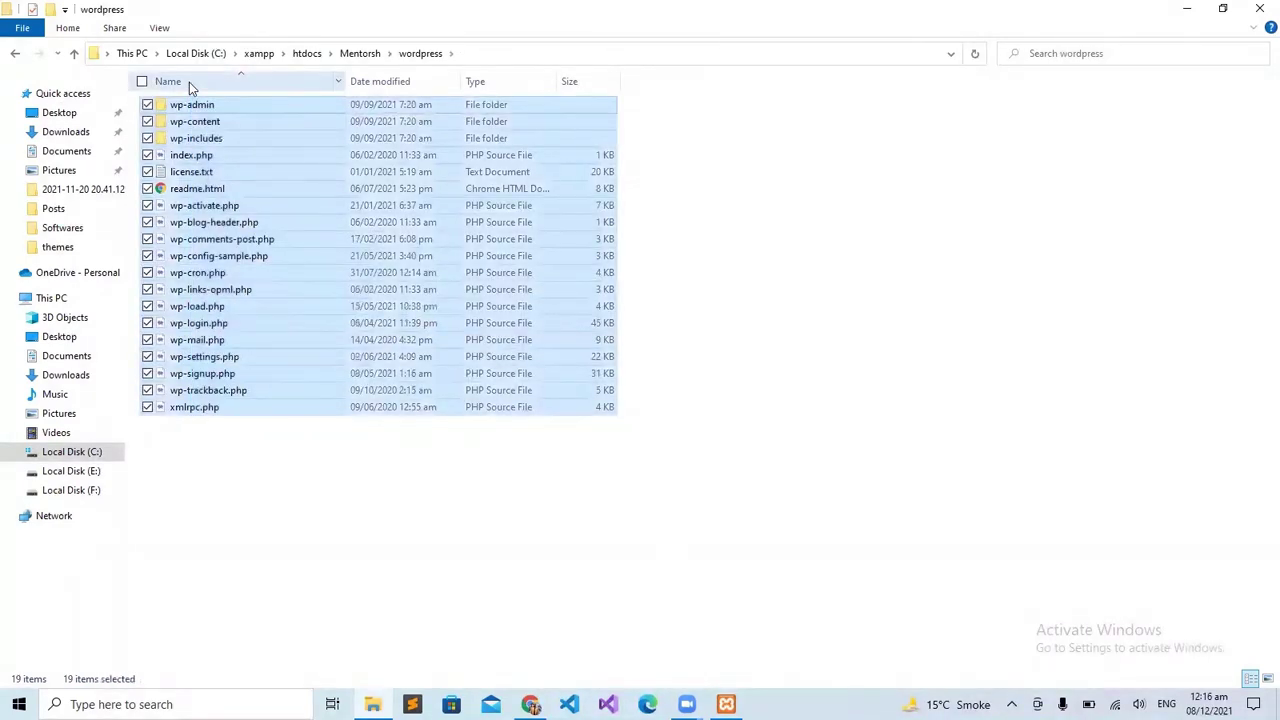
click(362, 54)
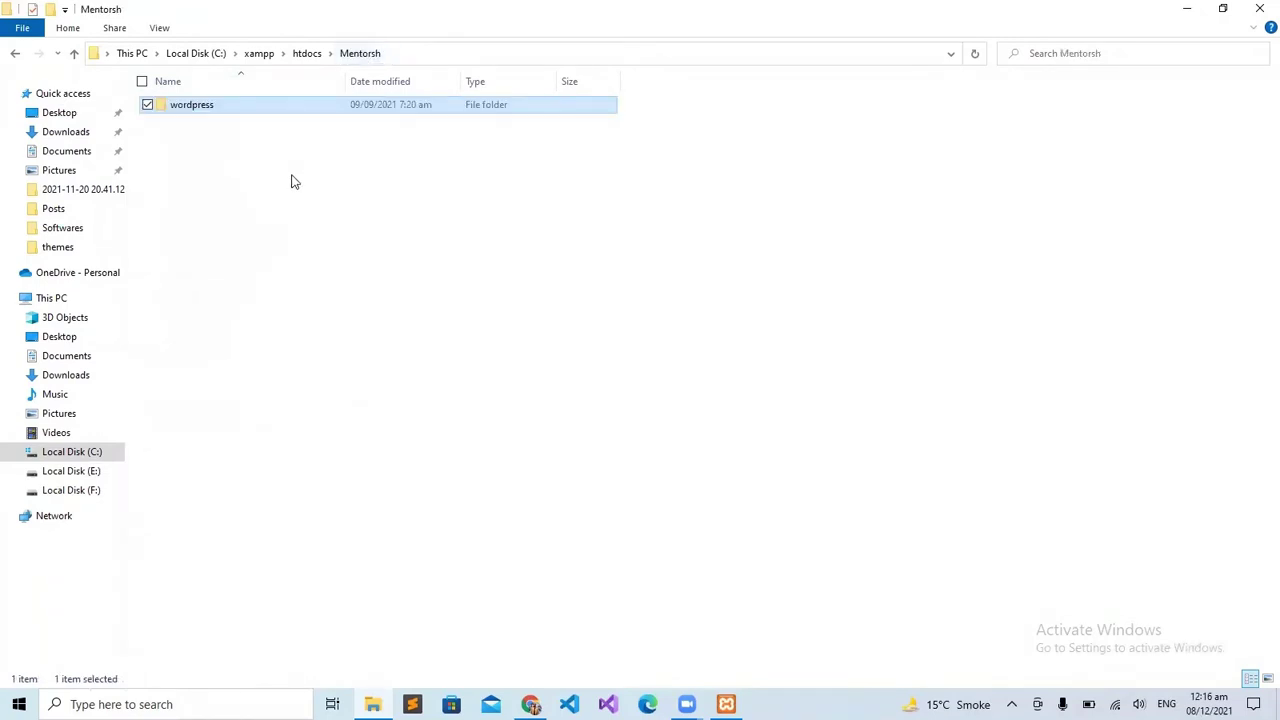
click(334, 249)
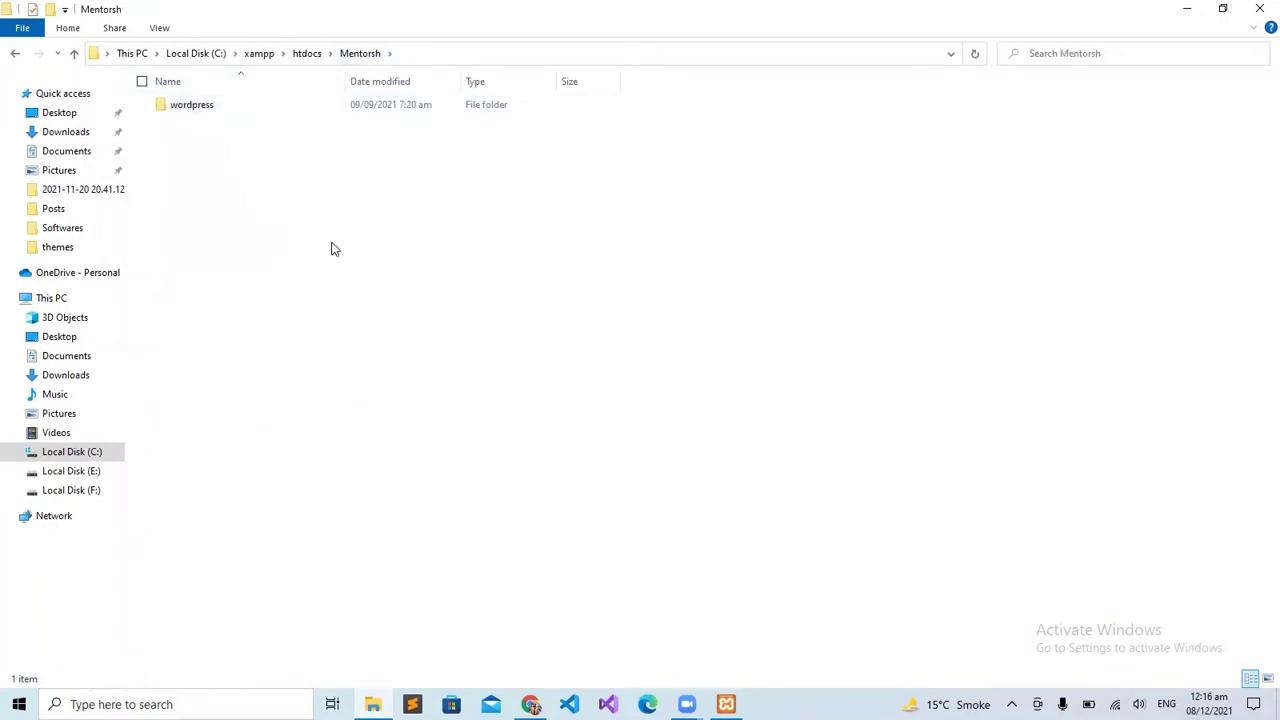
key(ctrl+v)
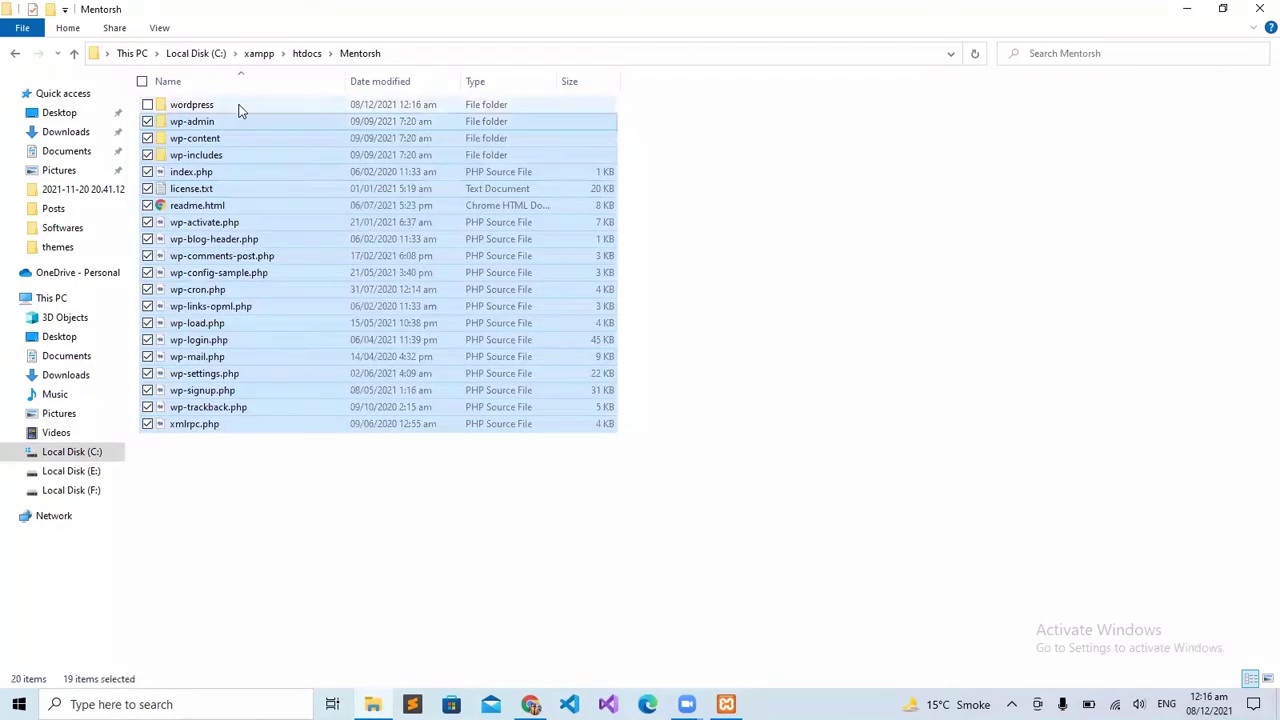
click(240, 109)
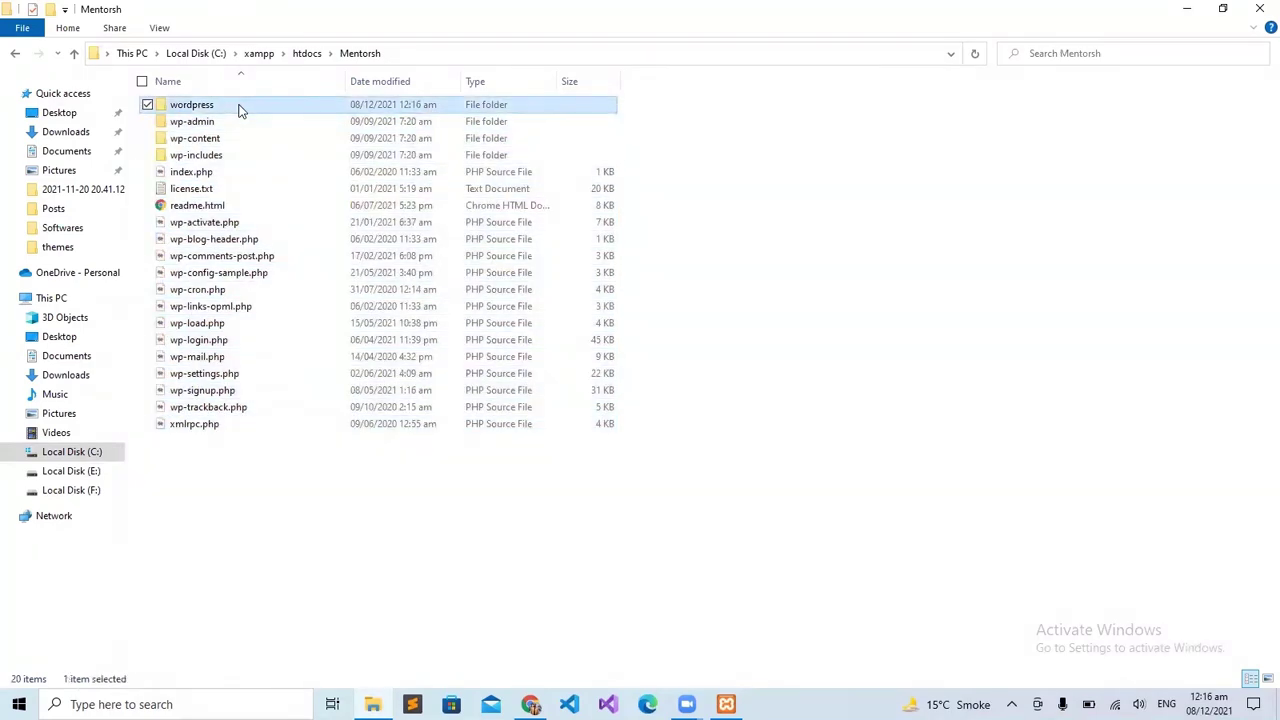
key(Delete)
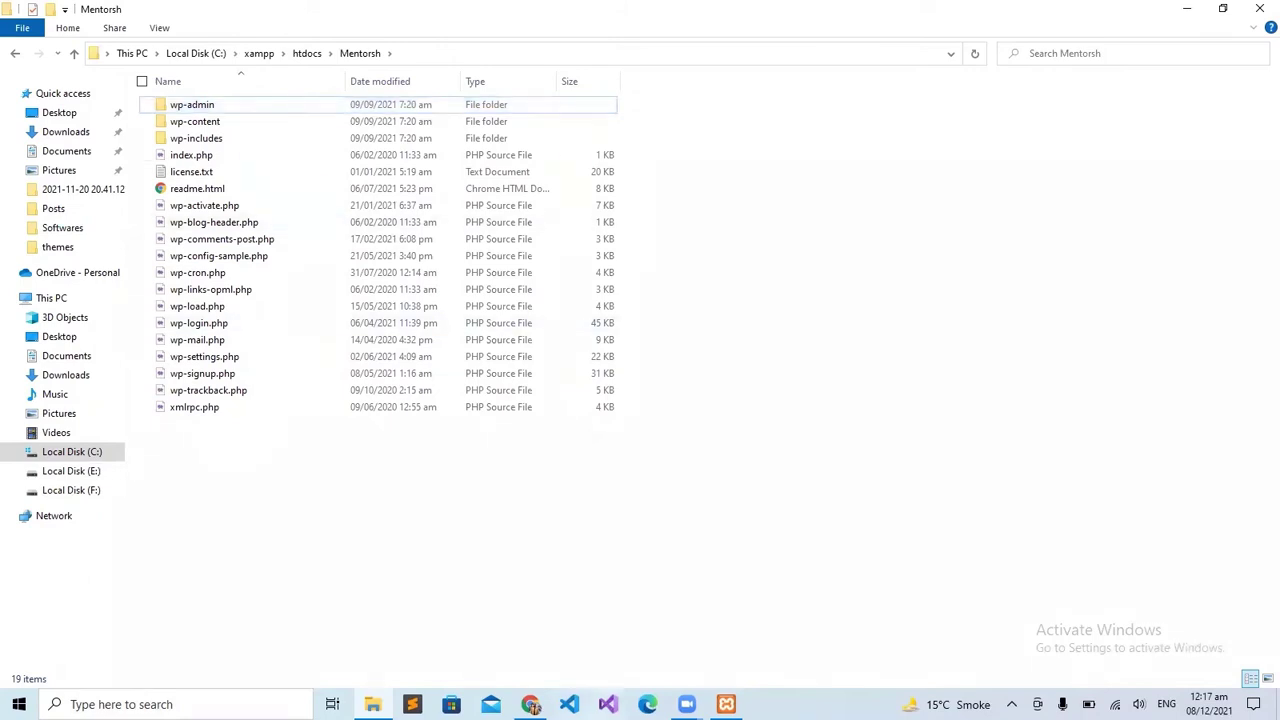
Load localhost/Mentorsh/ in a new Chrome tab, then return to the Welcome to XAMPP tab.
click(530, 704)
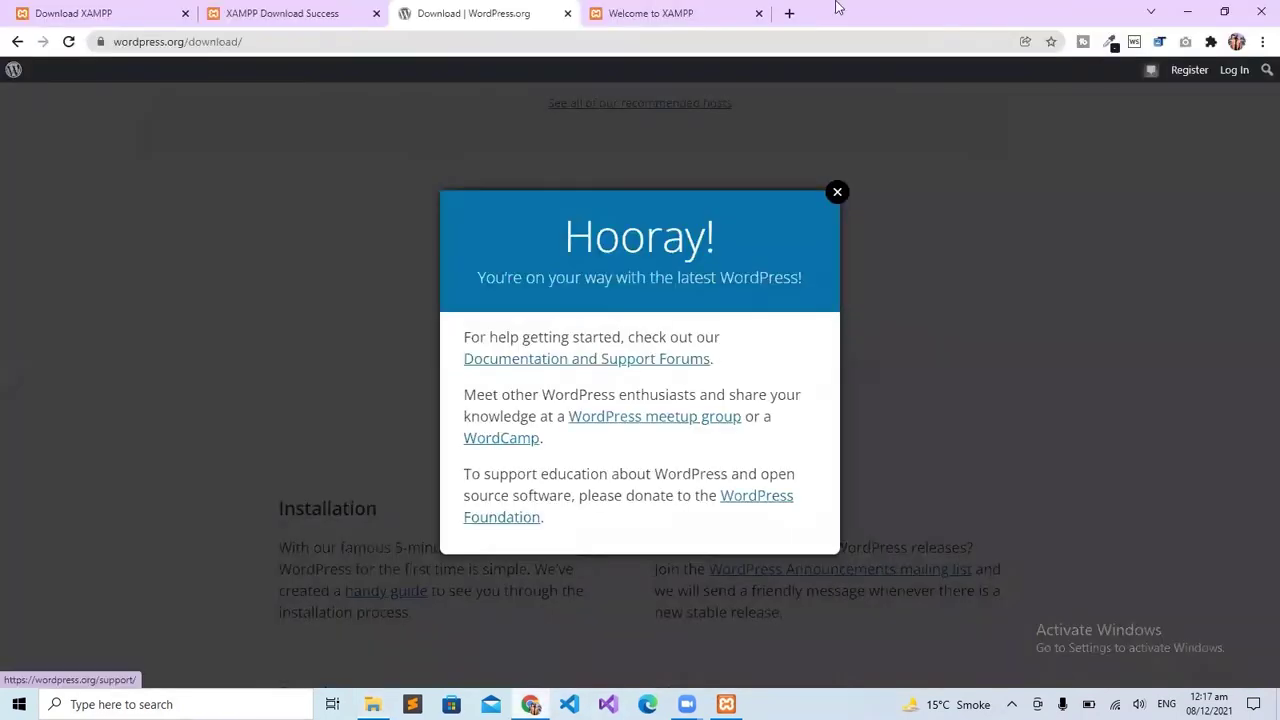
click(789, 13)
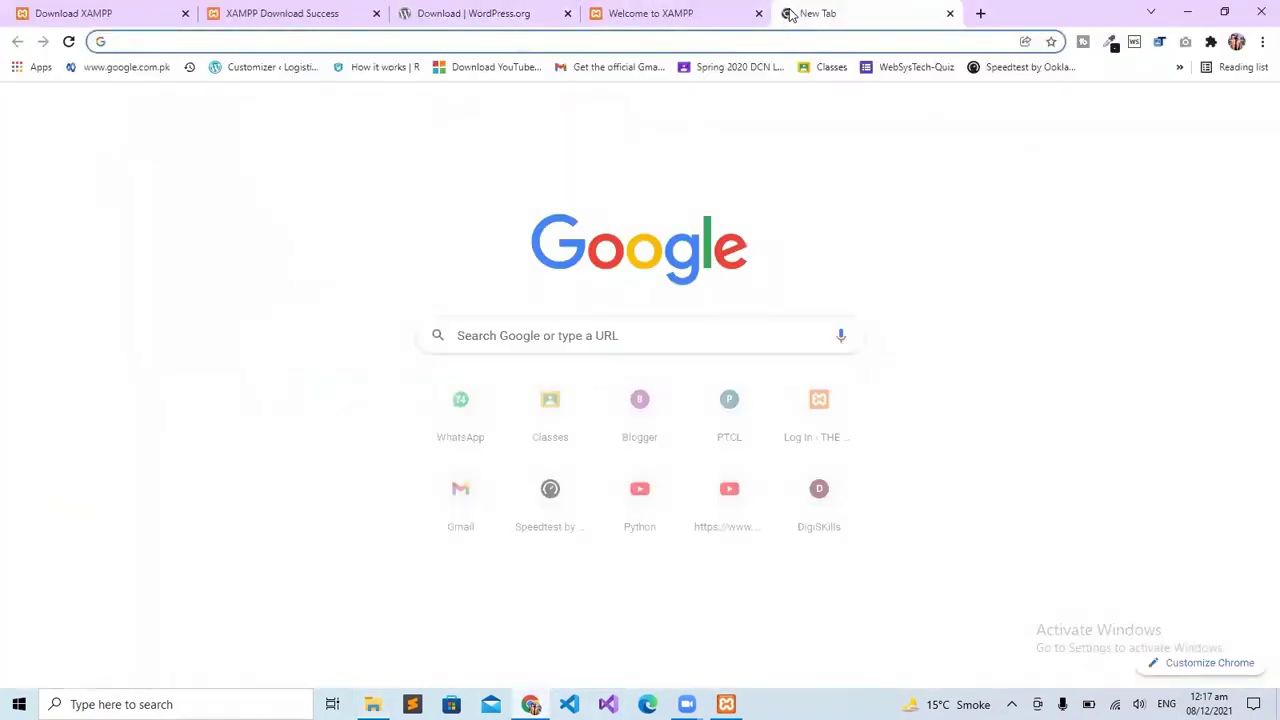
text(localhost/)
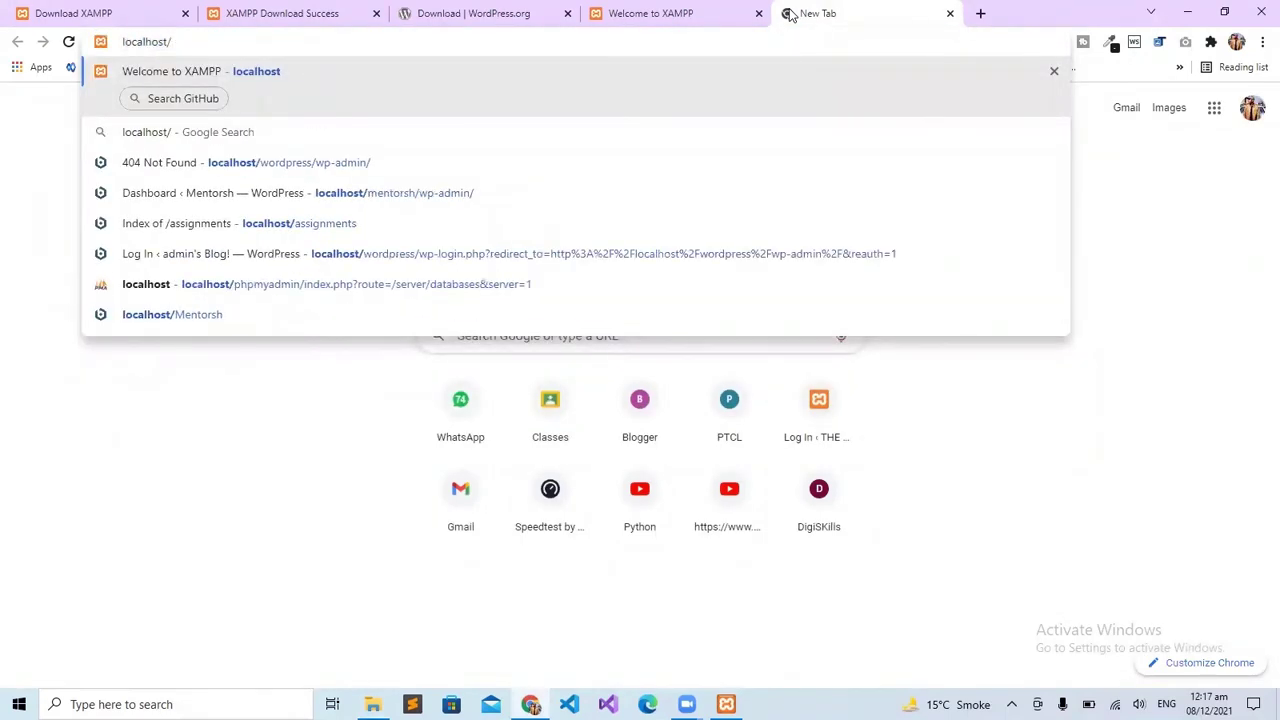
text(Men)
key(BackSpace)
key(BackSpace)
key(BackSpace)
key(BackSpace)
key(BackSpace)
key(BackSpace)
key(BackSpace)
key(BackSpace)
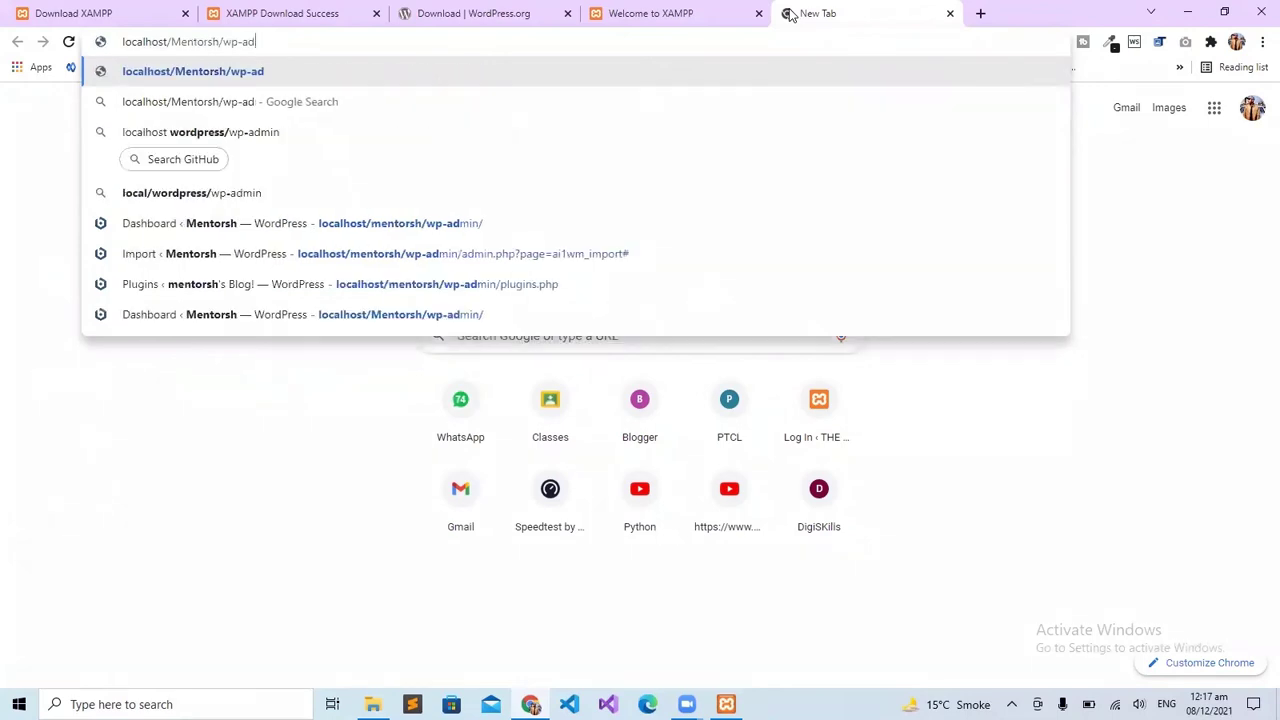
key(Return)
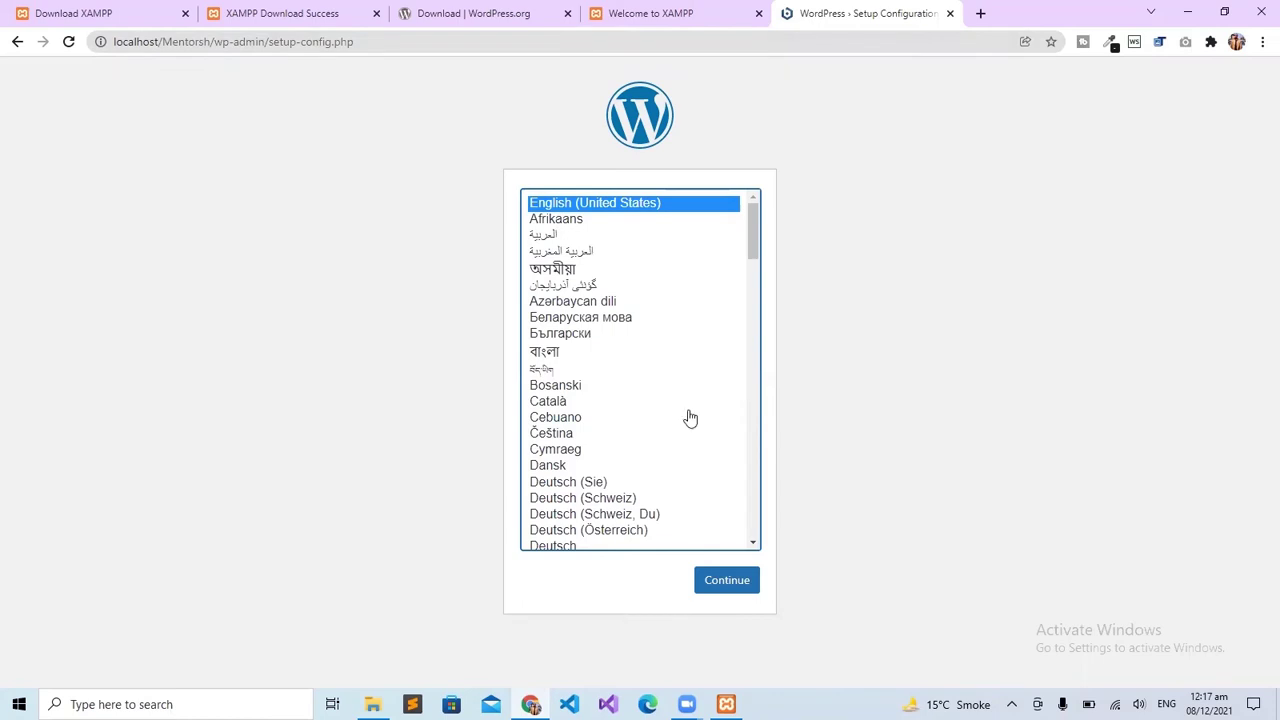
click(655, 8)
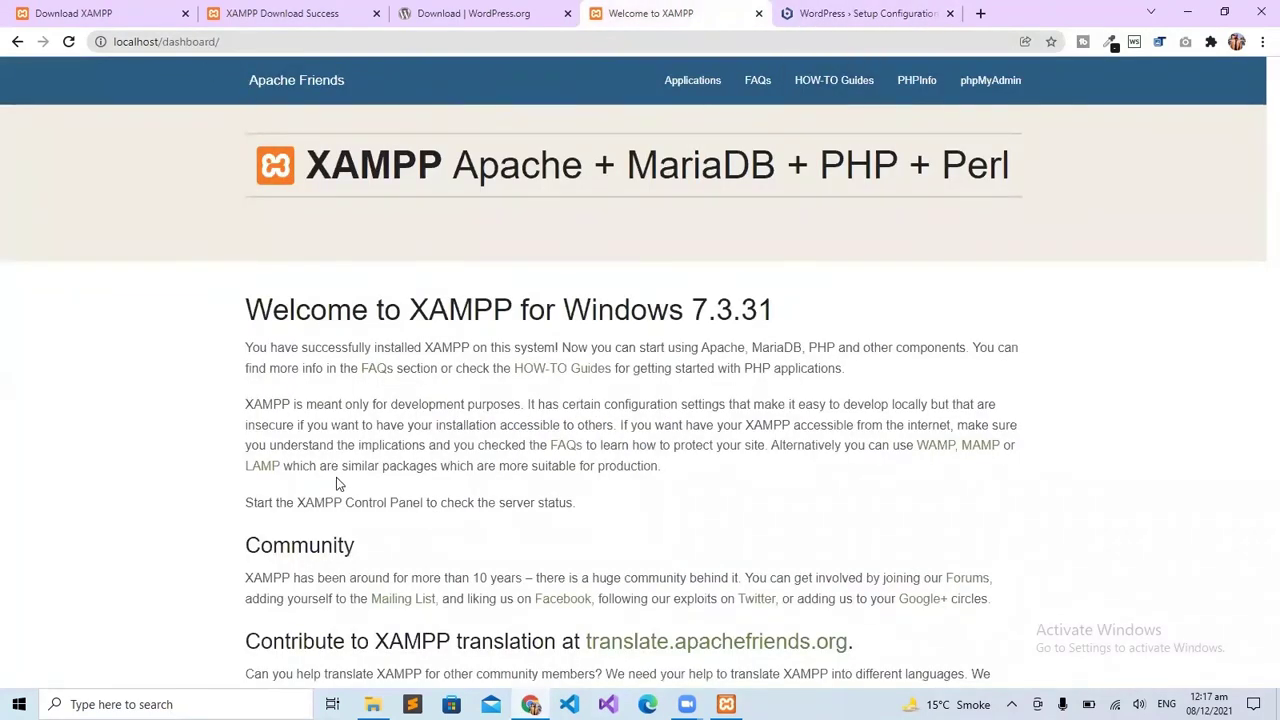
Open phpMyAdmin from the XAMPP dashboard and create a database named Mentorsh.
click(995, 82)
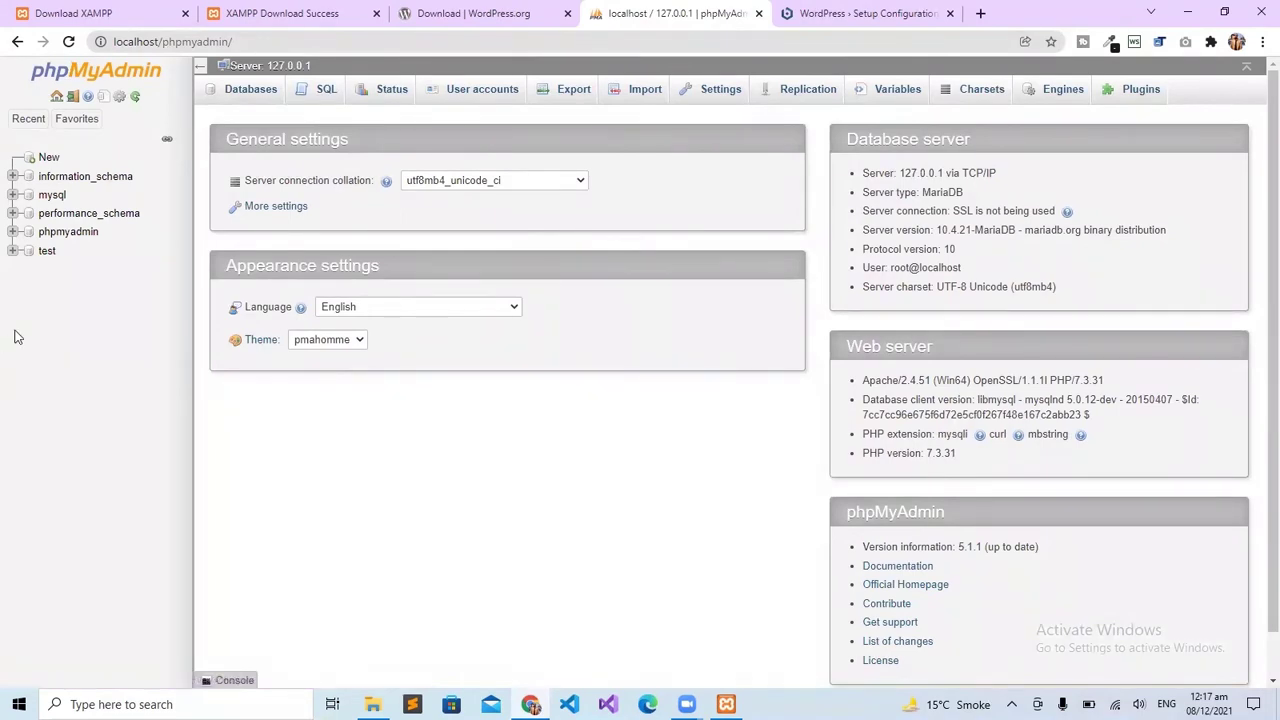
click(48, 158)
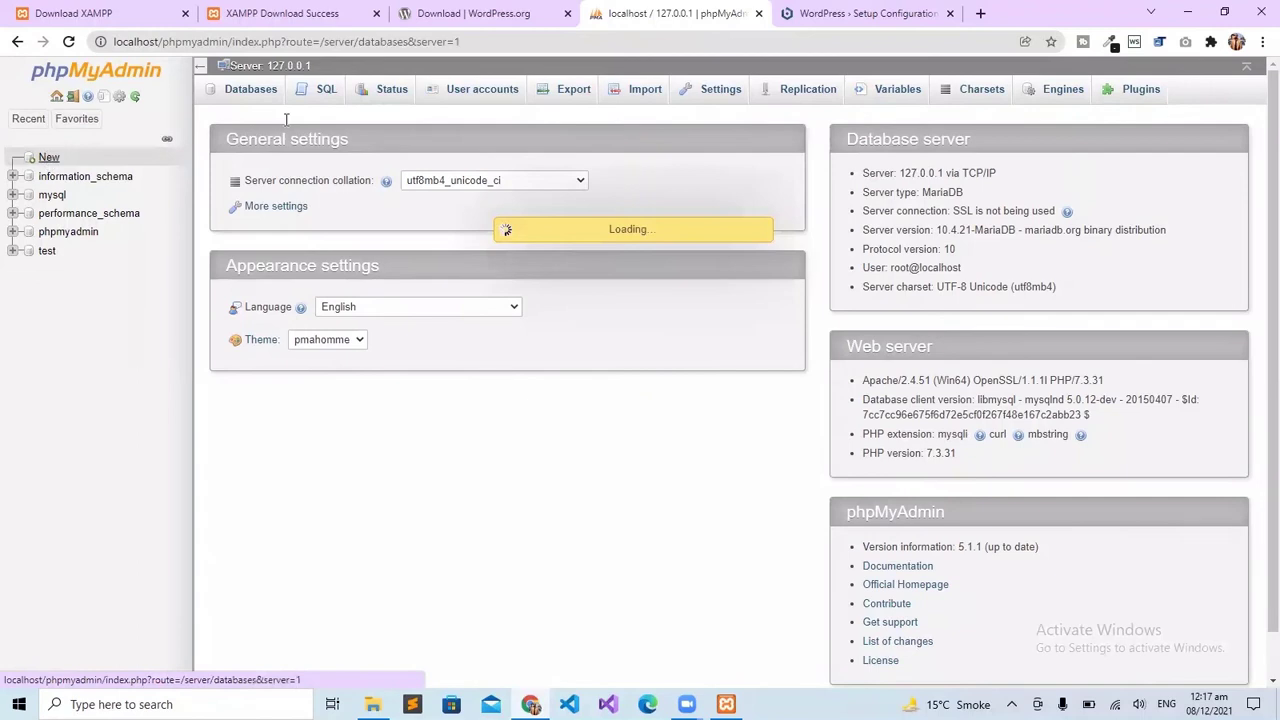
click(298, 190)
text(M)
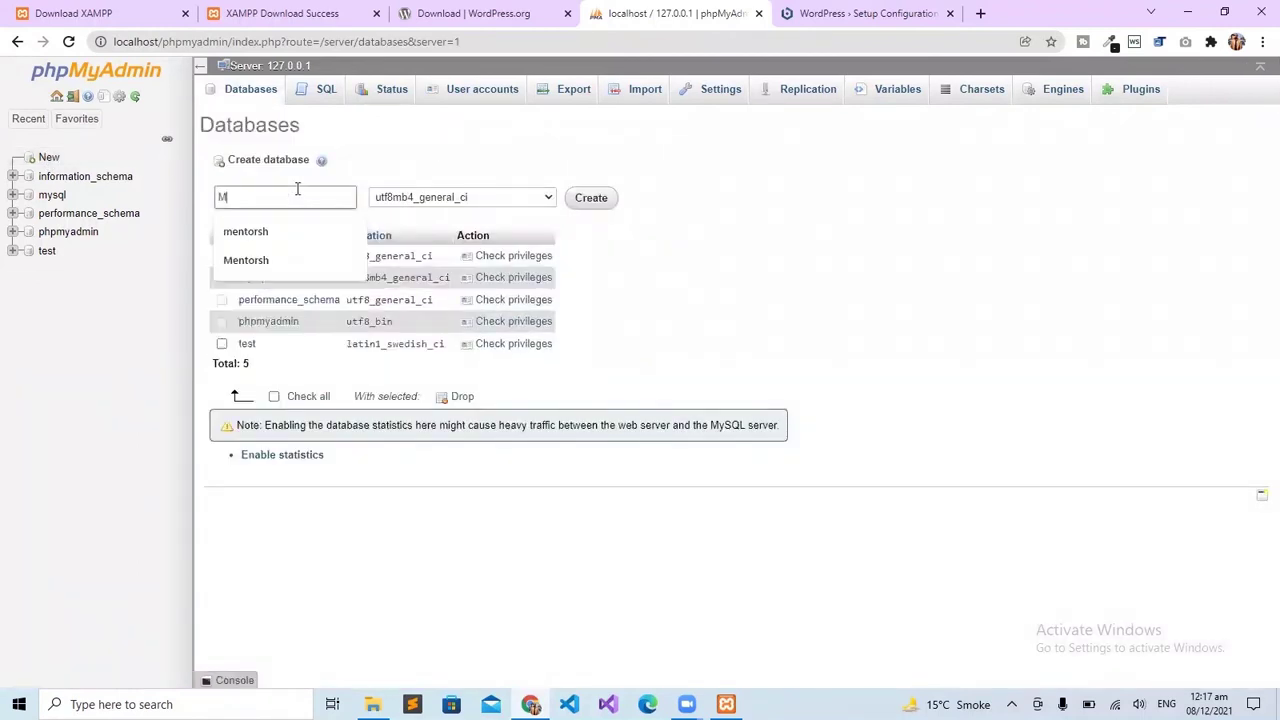
key(Down)
key(Down)
key(Return)
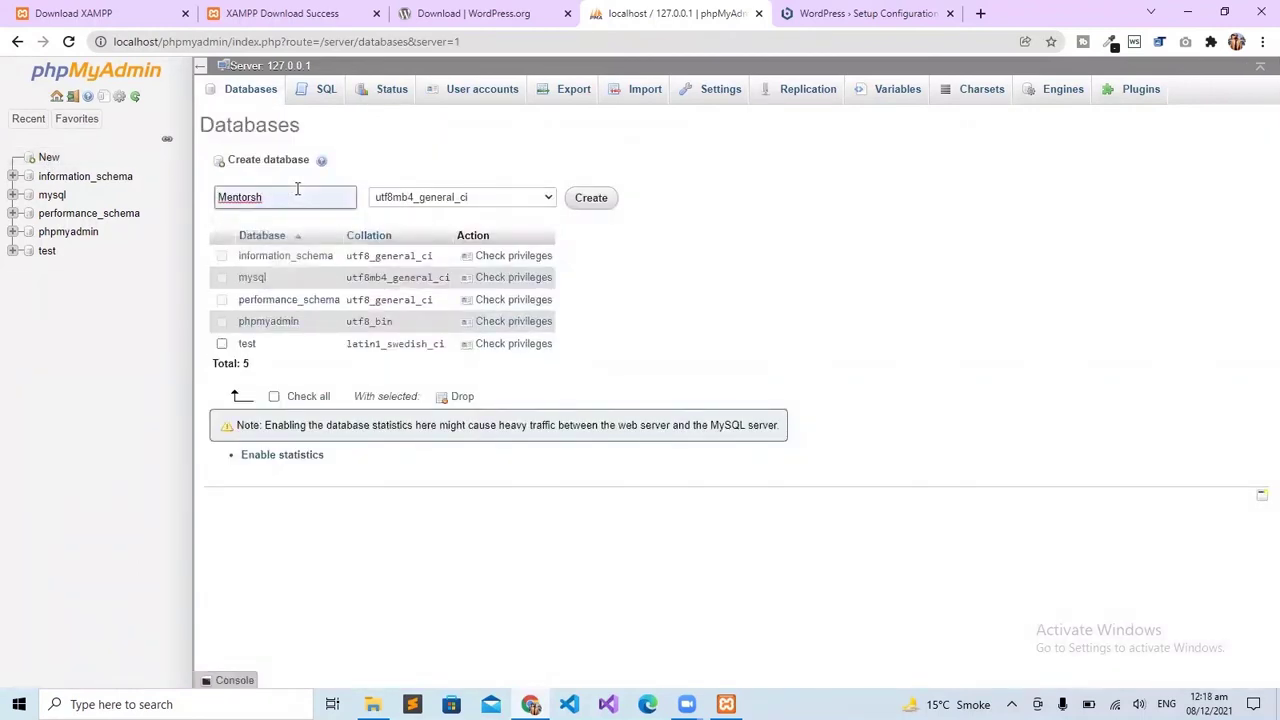
click(578, 202)
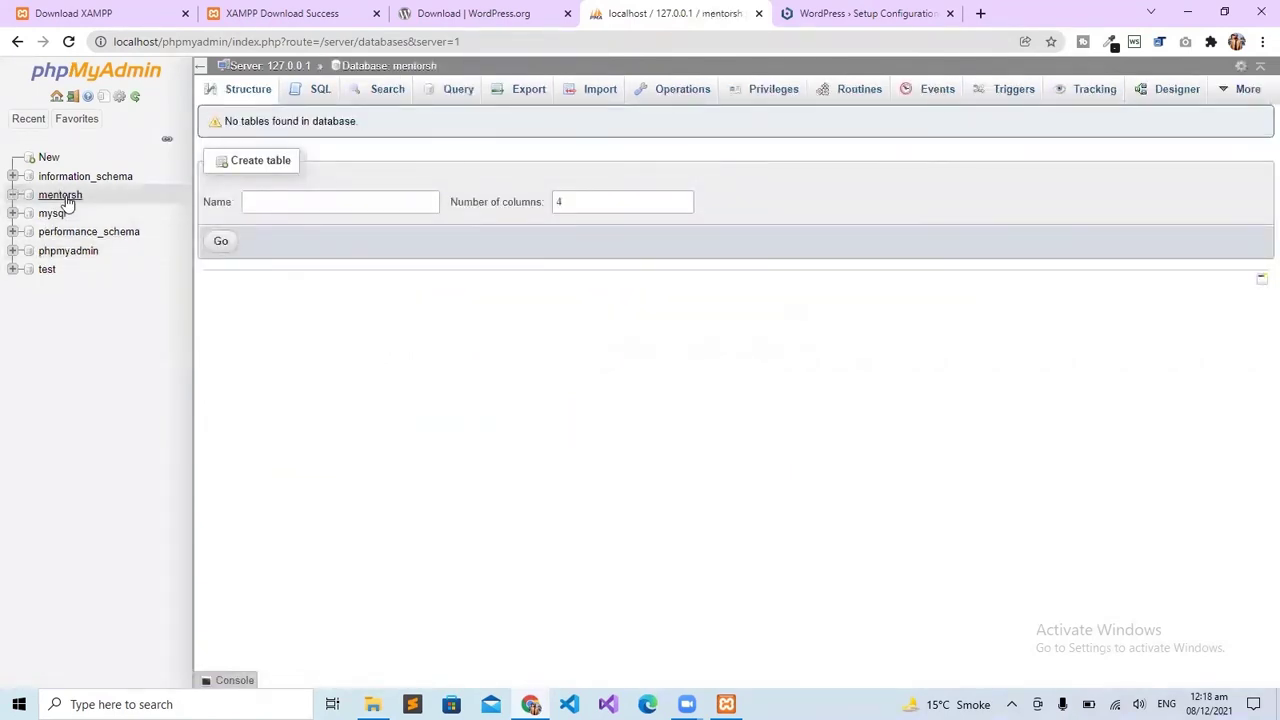
click(783, 12)
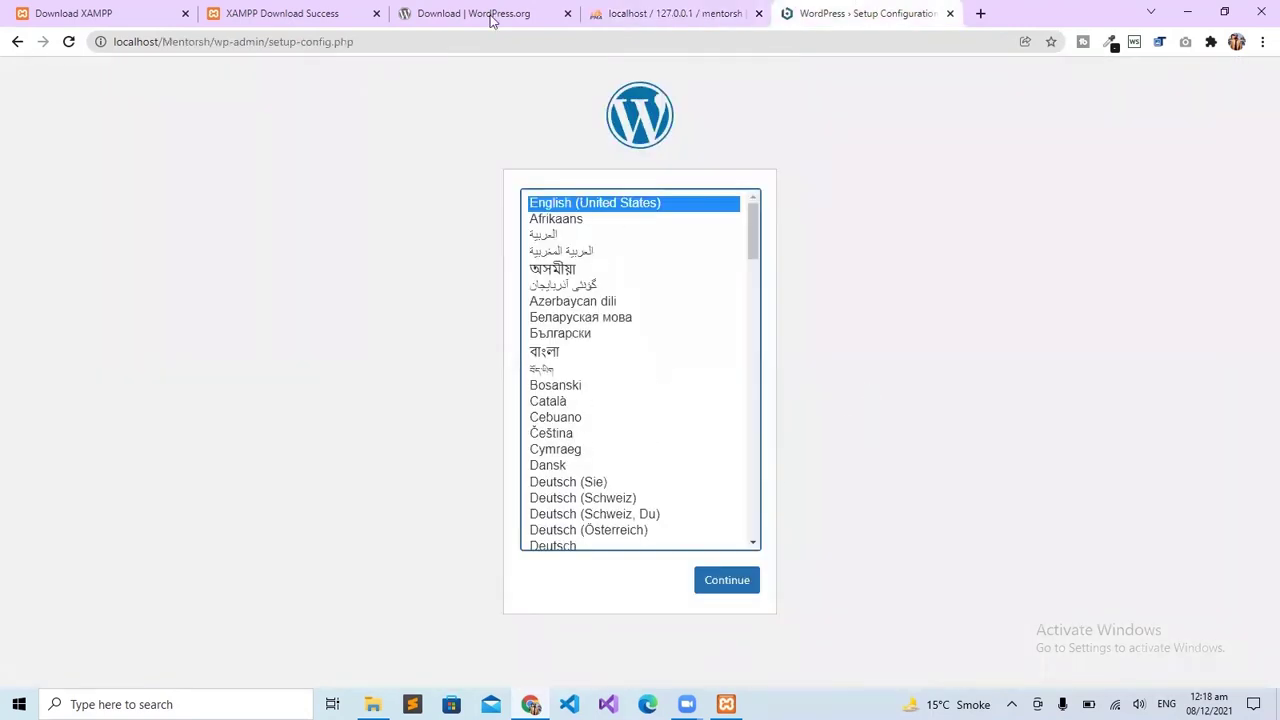
Continue in English past the intro page and replace the database name with 'Mentorsh'.
click(722, 596)
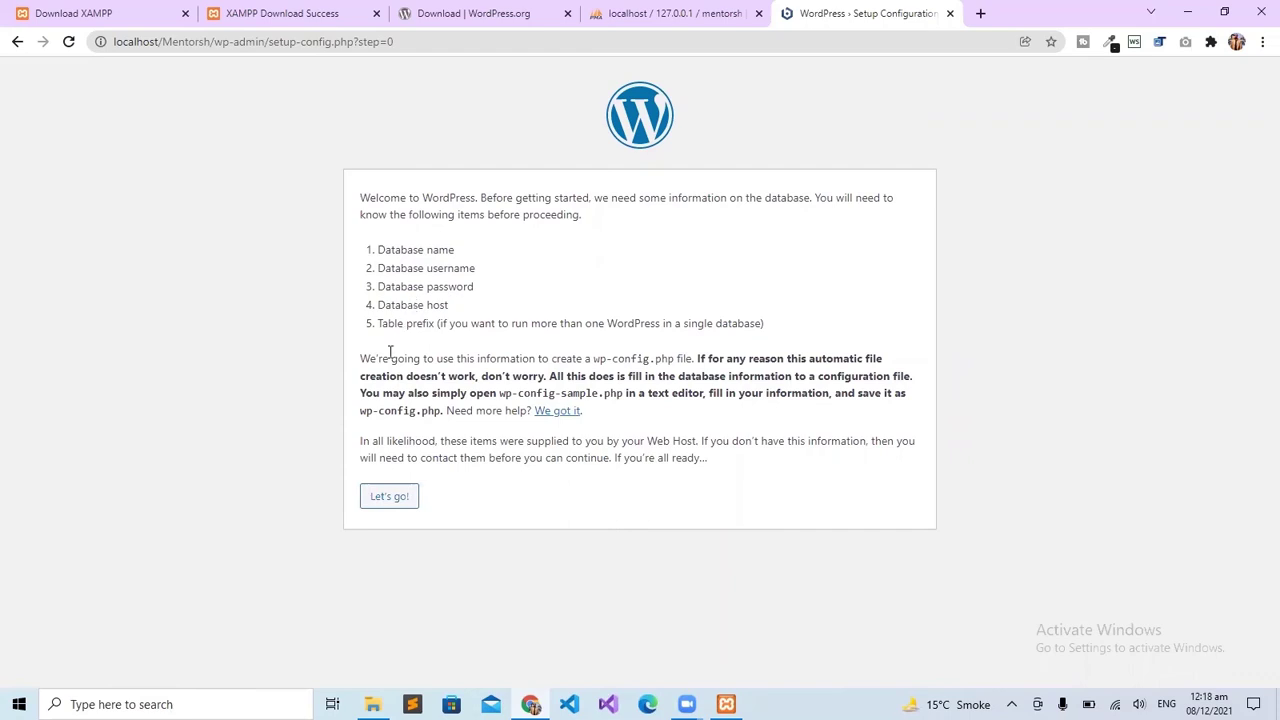
click(412, 503)
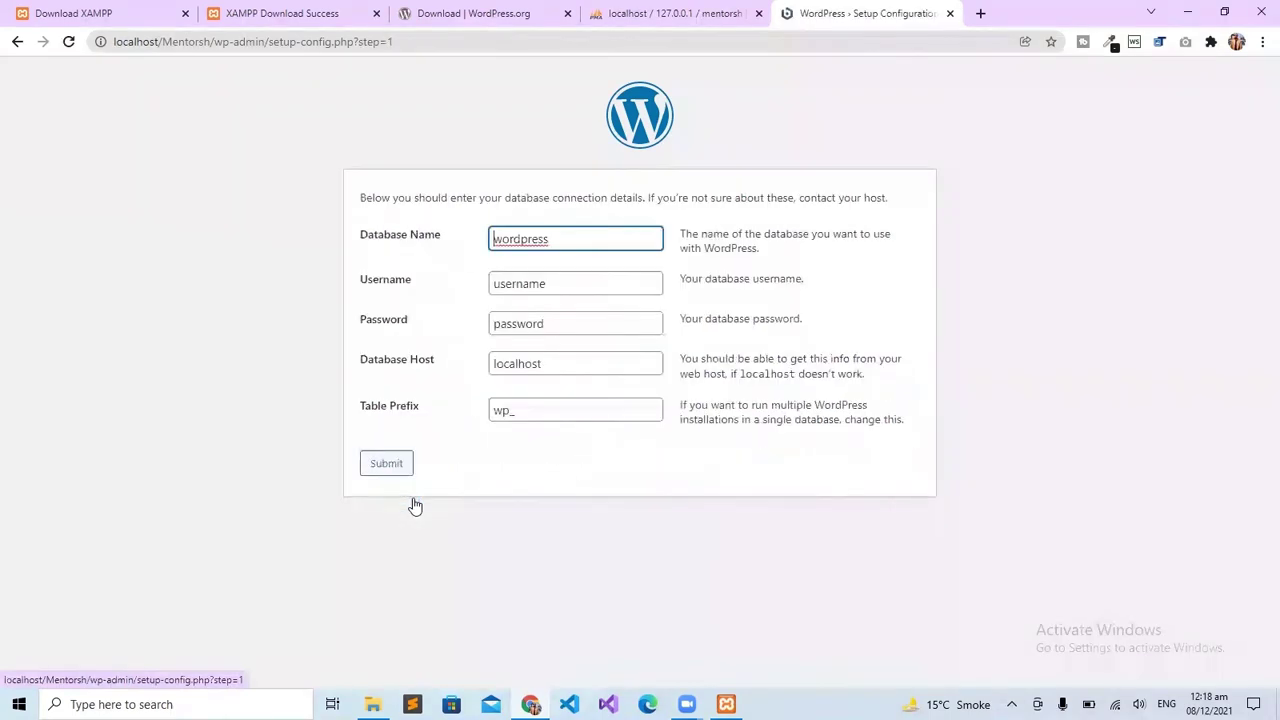
click(574, 233)
double_click(574, 233)
key(BackSpace)
text(Mentorsh)
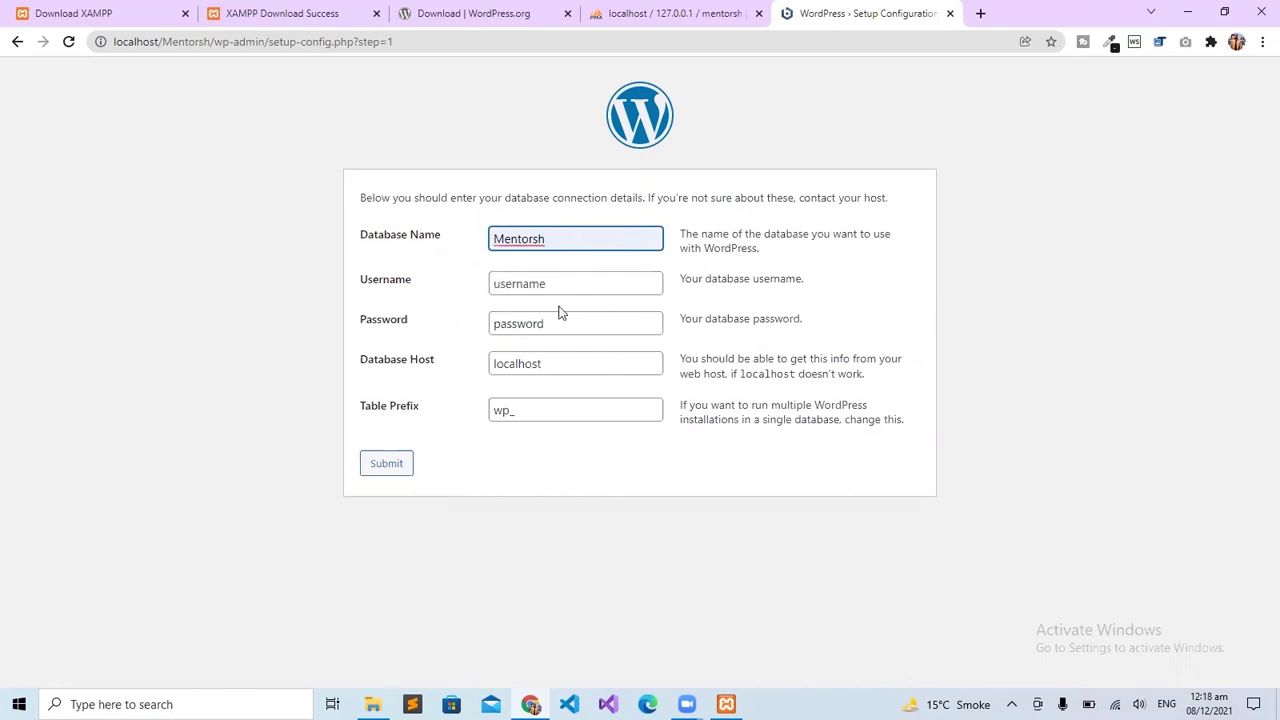
Enter username root, leave the password empty, set host localhost, and submit.
click(573, 279)
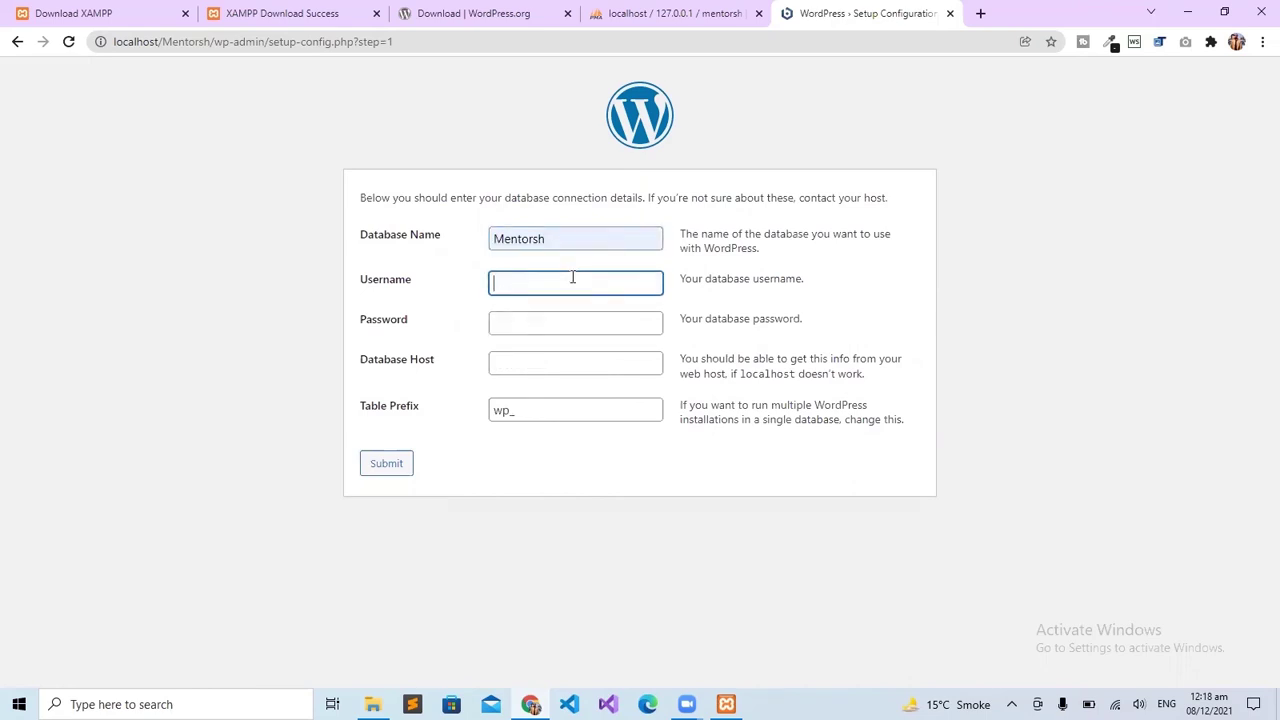
text(root)
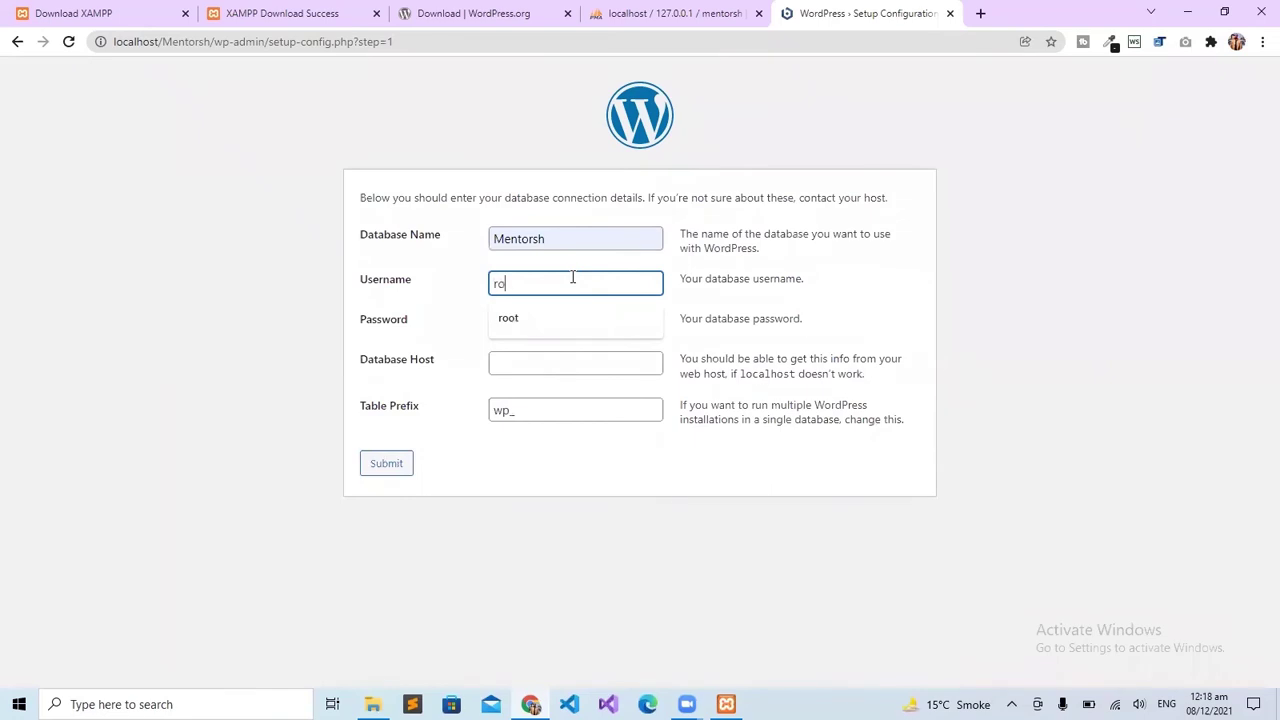
click(538, 334)
click(528, 371)
text(loca)
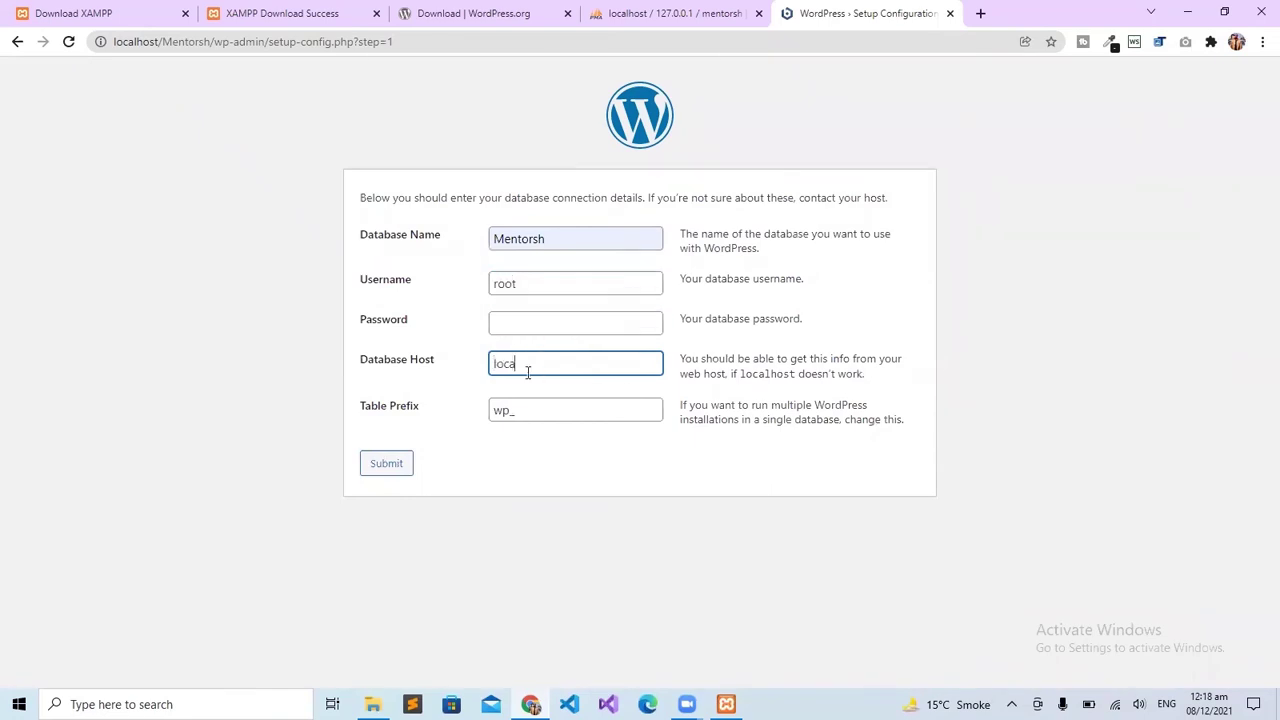
text(lhost)
click(367, 461)
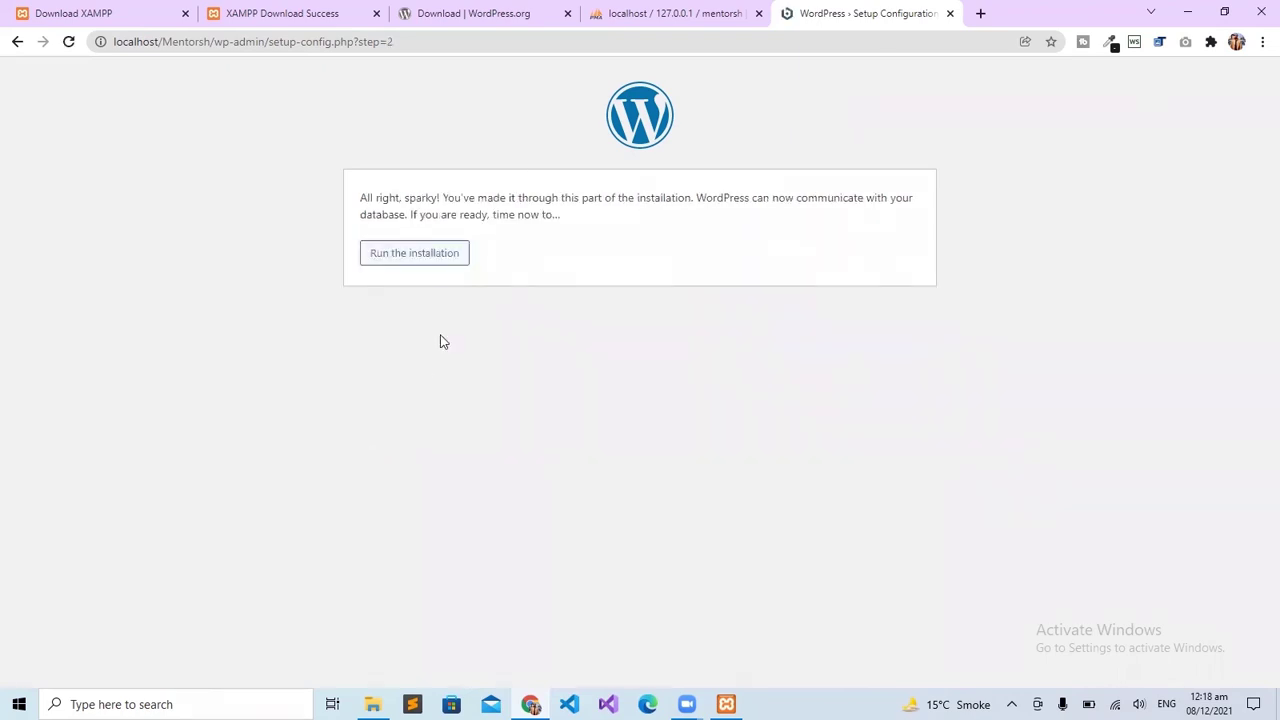
Start the WordPress installation and set the site title to Mentorsh.
click(428, 265)
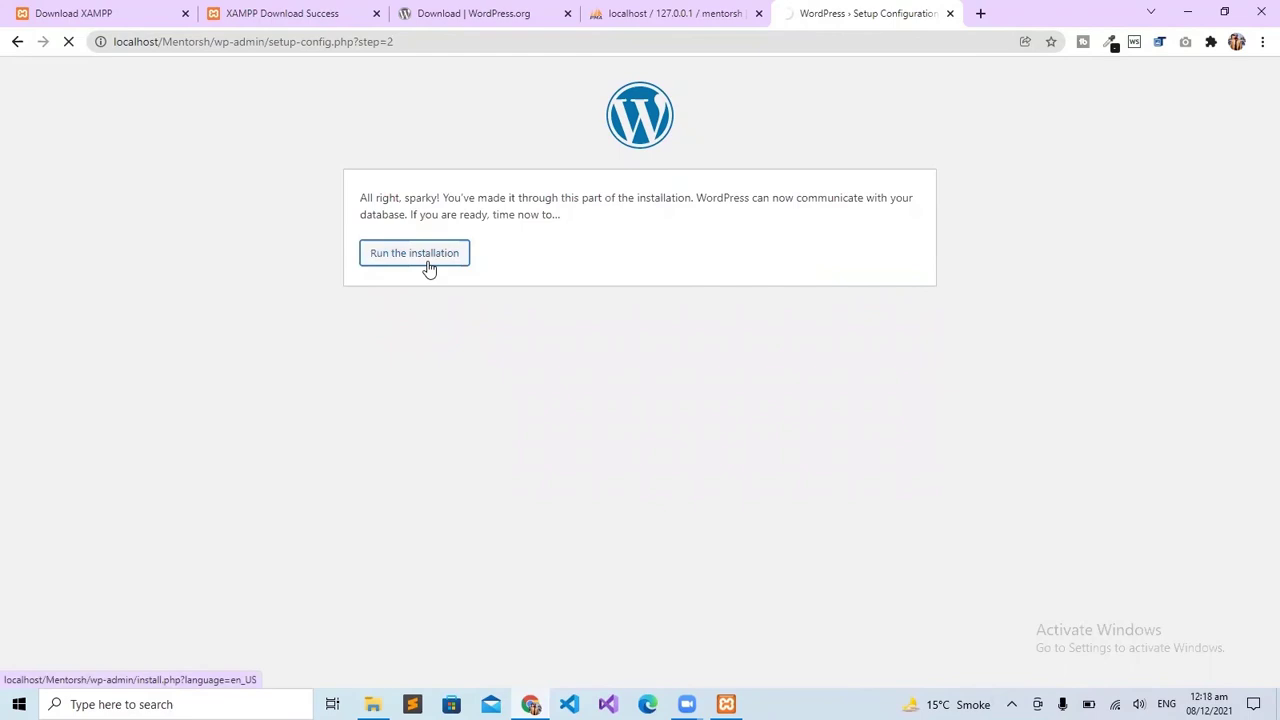
scroll(506, 329, down, 1)
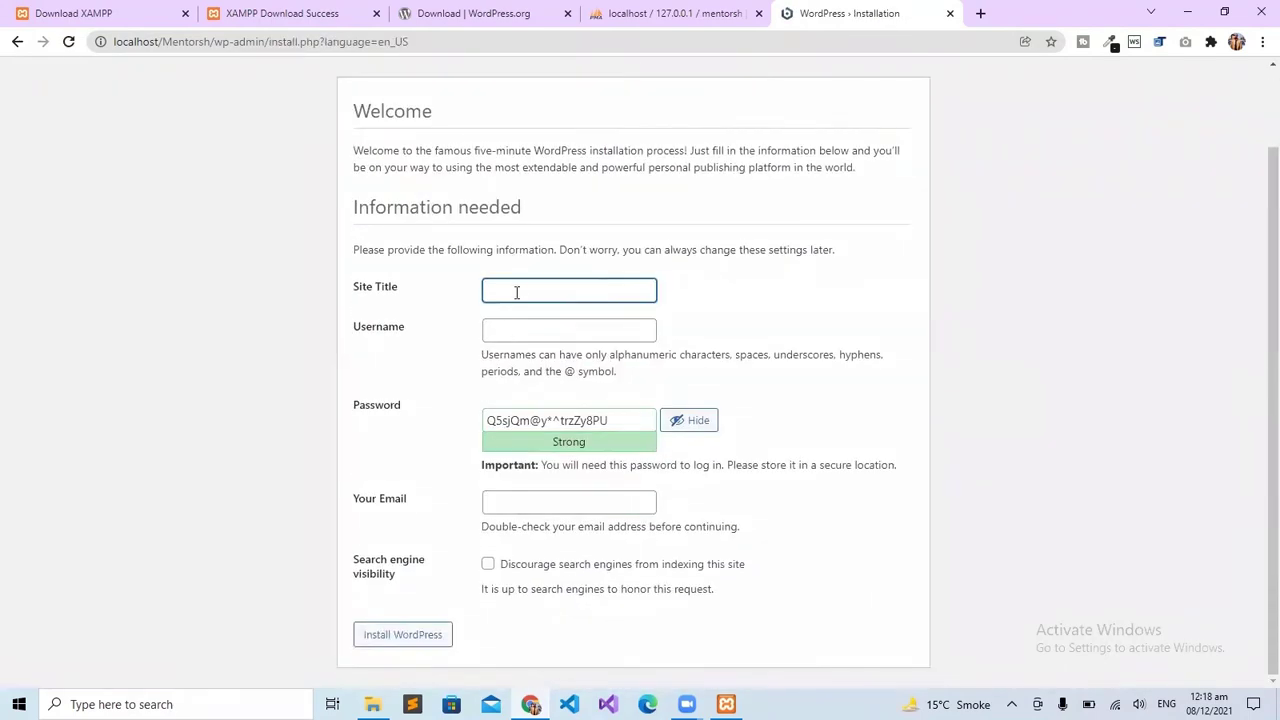
click(521, 286)
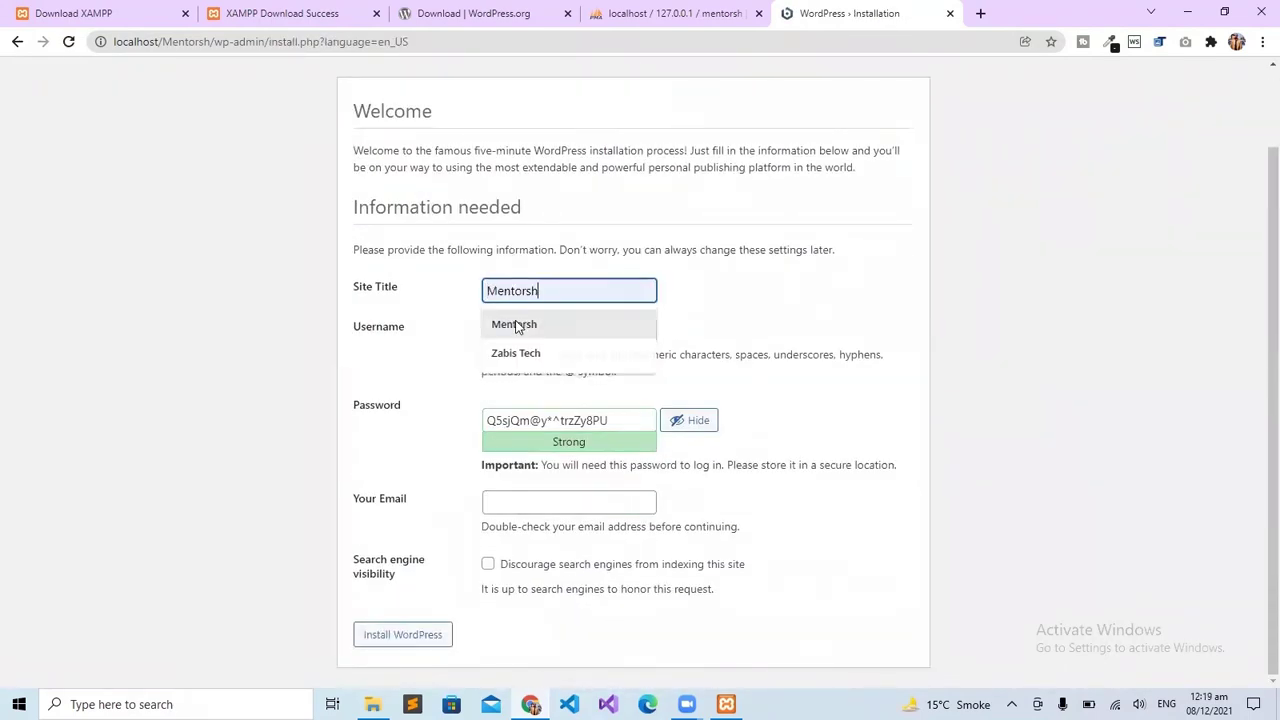
click(522, 326)
Set the administrator username to 'admin' with a weak password, confirming its use.
click(522, 329)
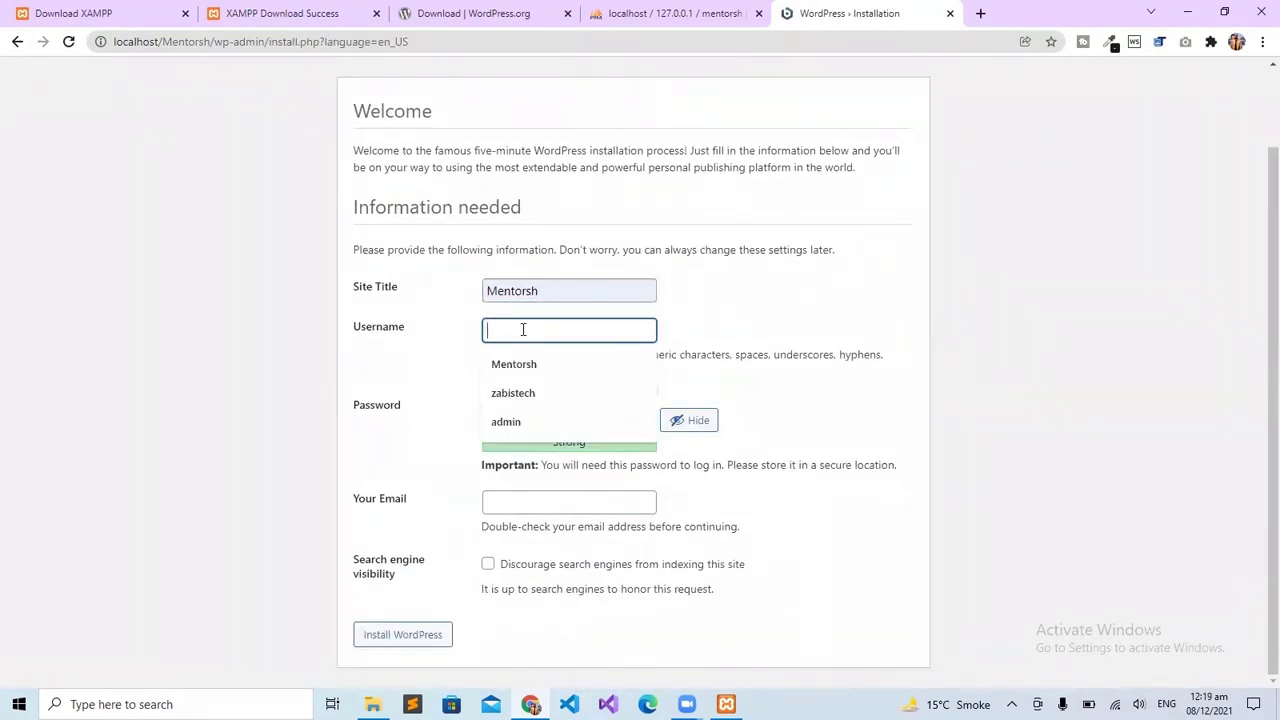
click(429, 354)
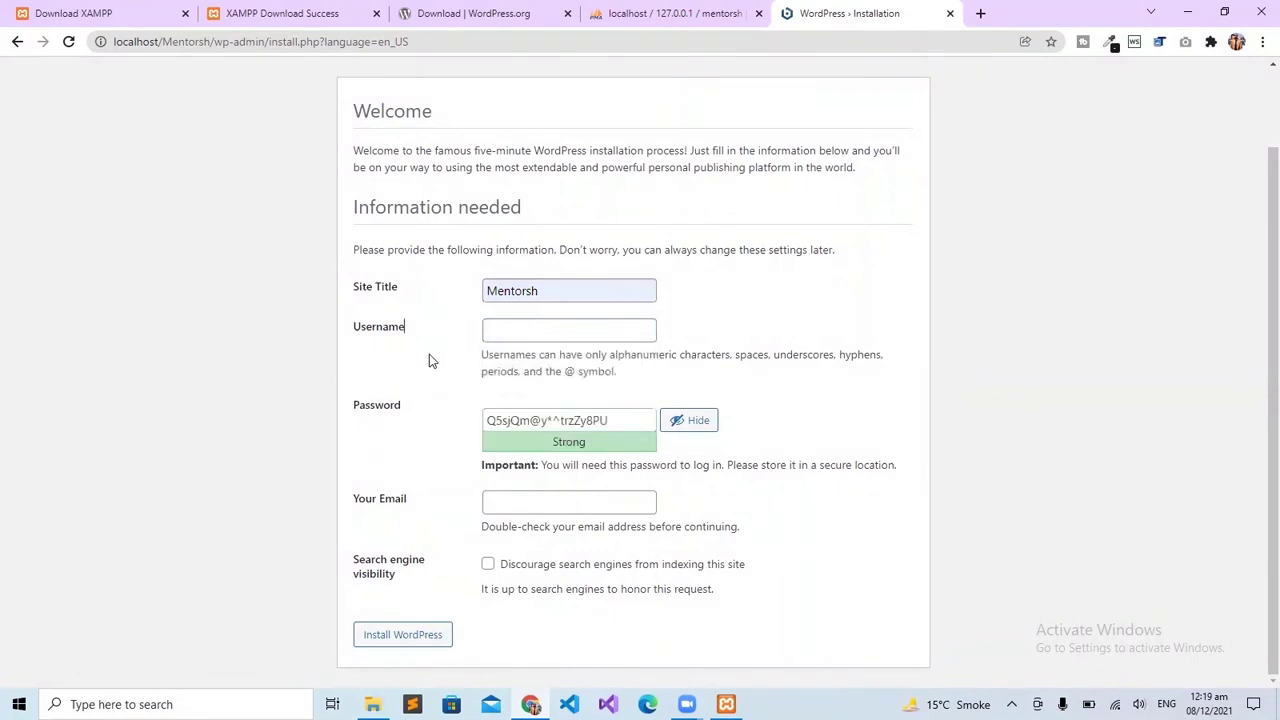
click(511, 320)
text(admin)
key(Tab)
key(BackSpace)
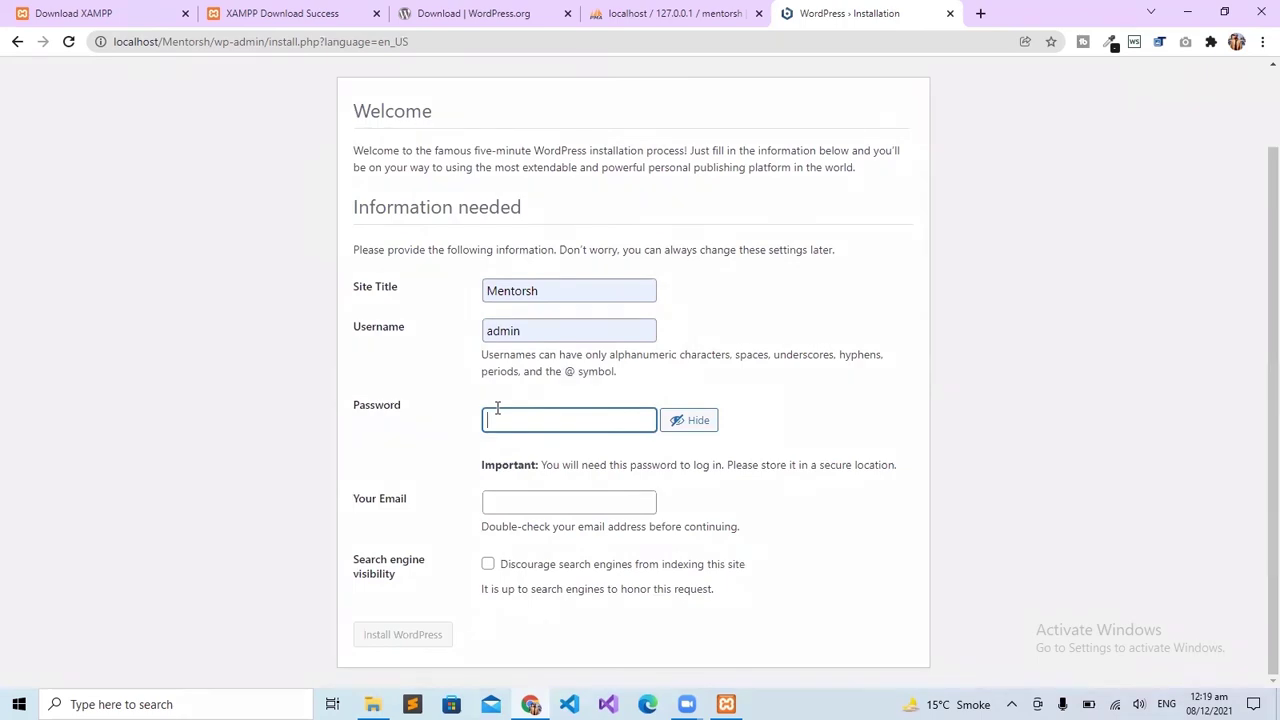
text(admin)
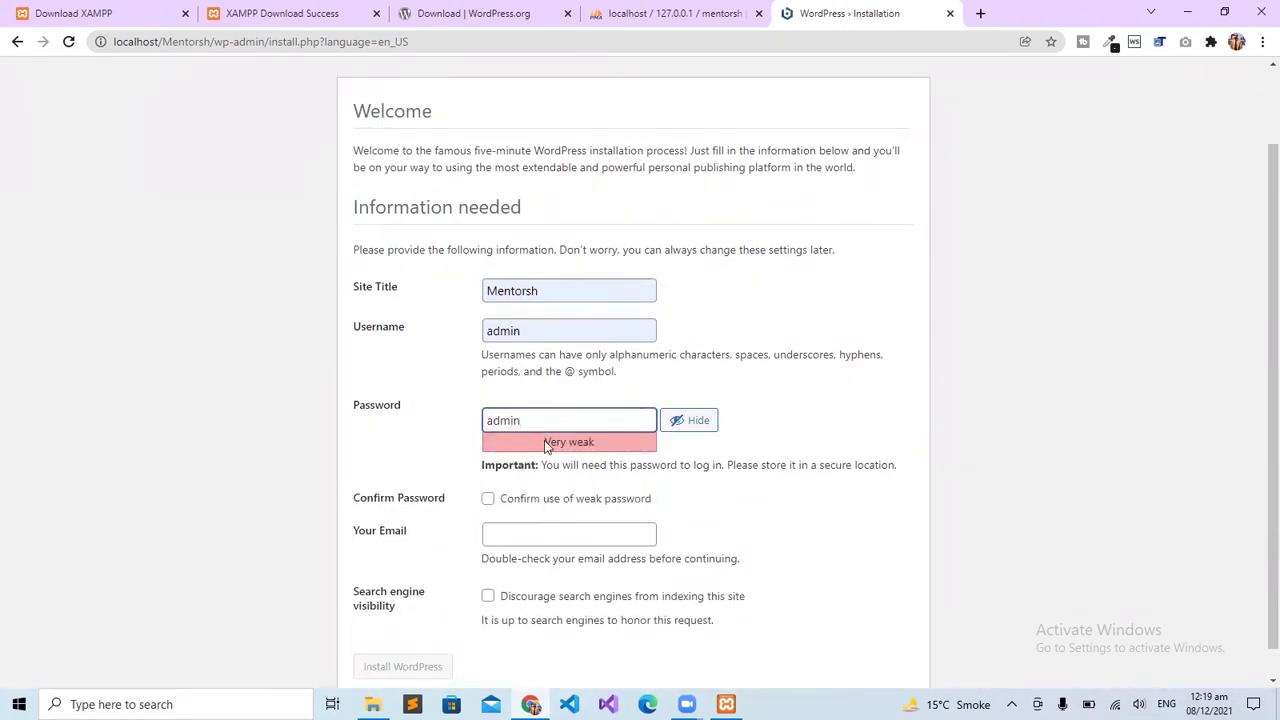
click(488, 499)
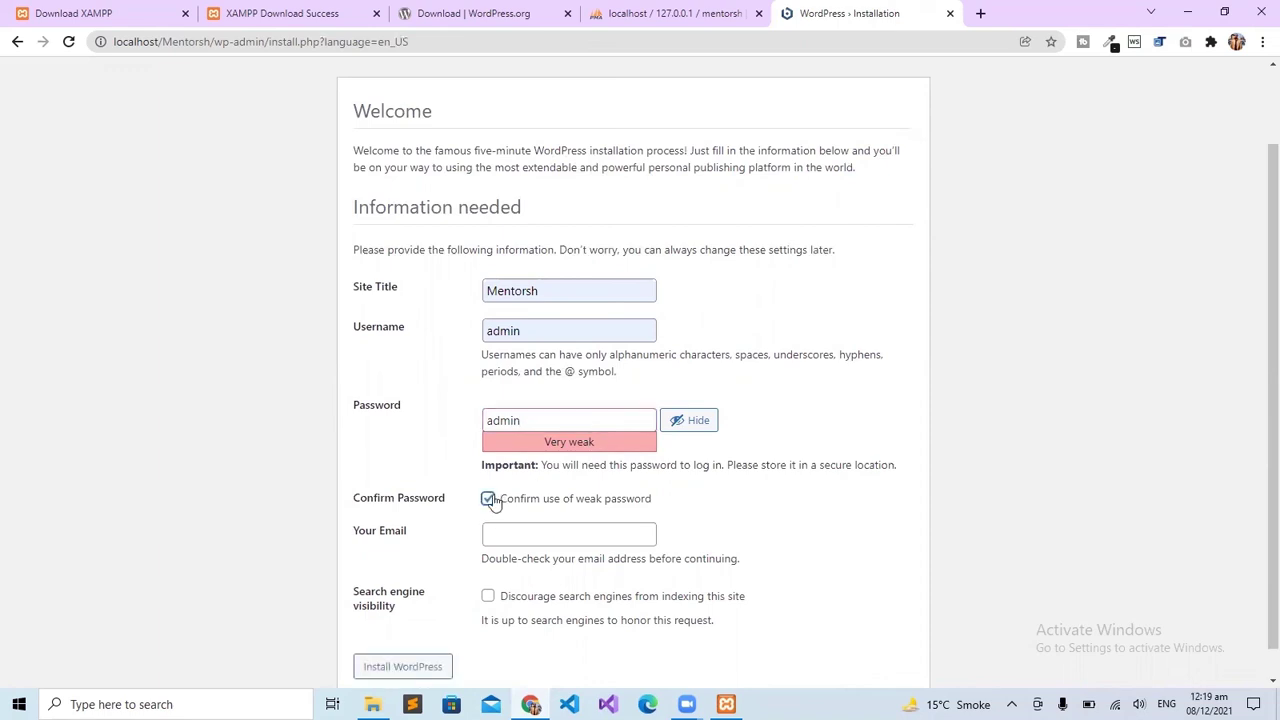
click(489, 499)
click(489, 499)
Add the saved admin e-mail, discourage search engine indexing, and install WordPress.
click(529, 531)
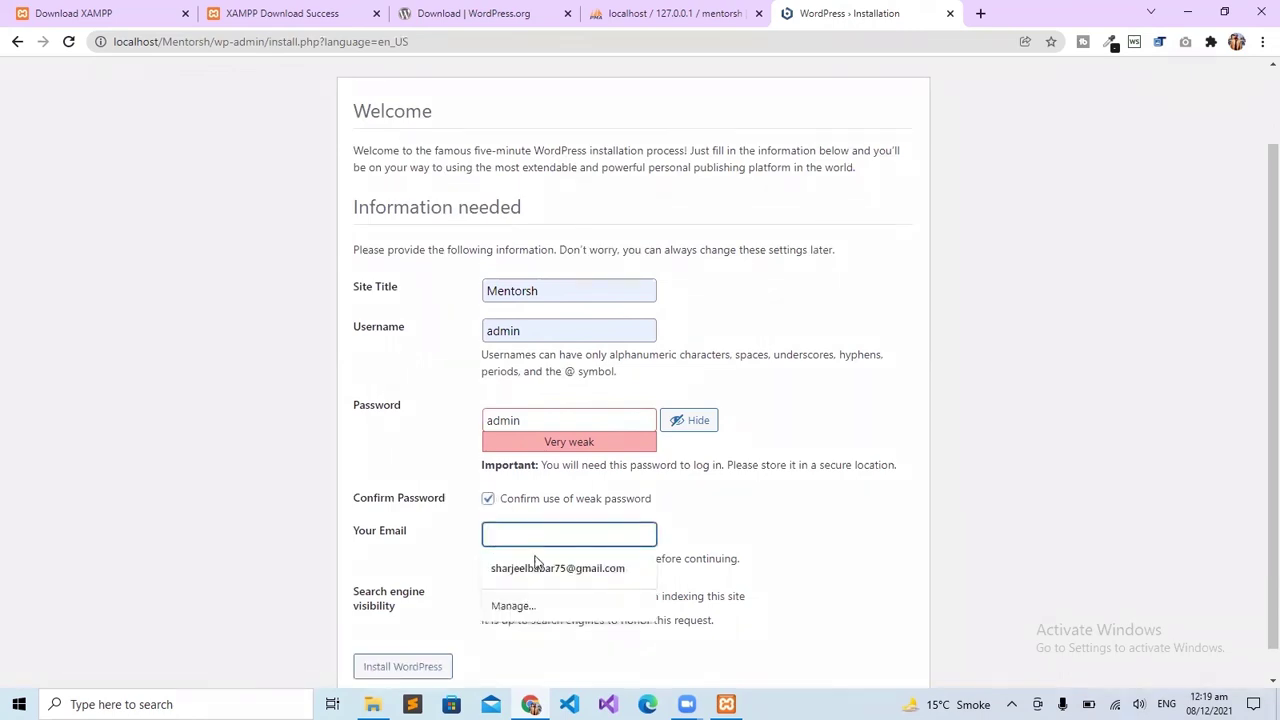
click(537, 569)
scroll(537, 562, down, 1)
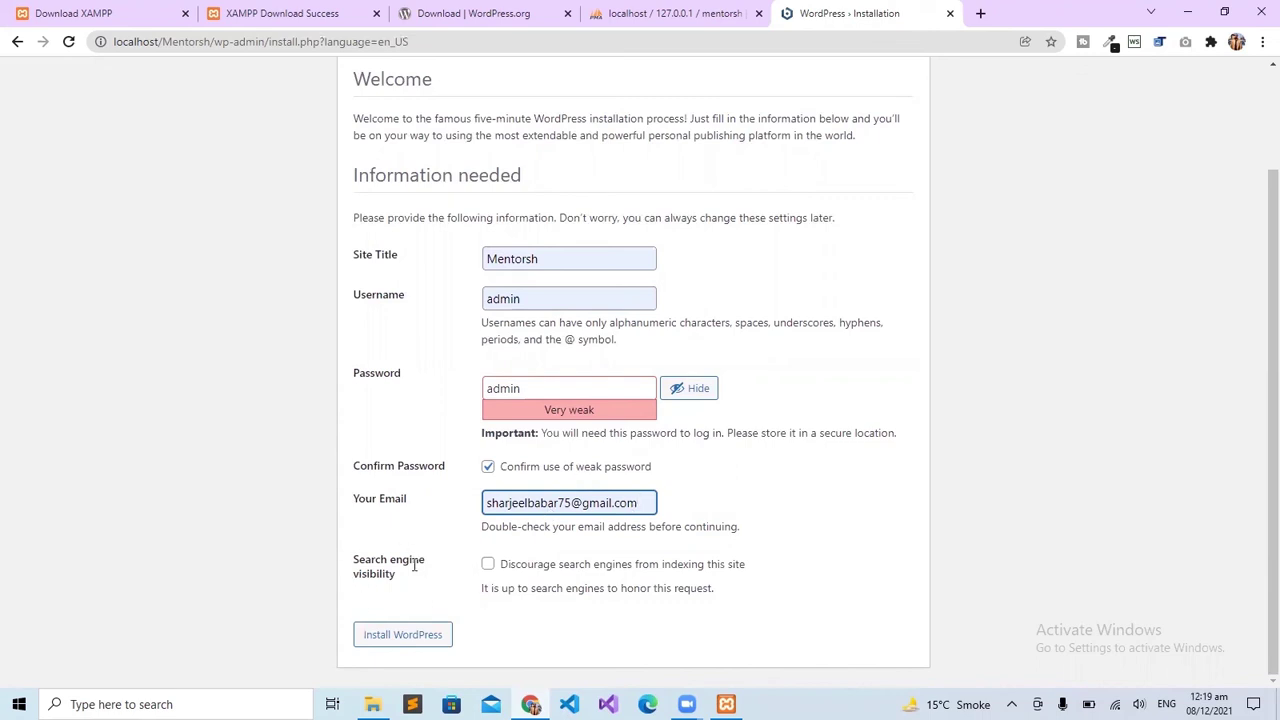
click(488, 566)
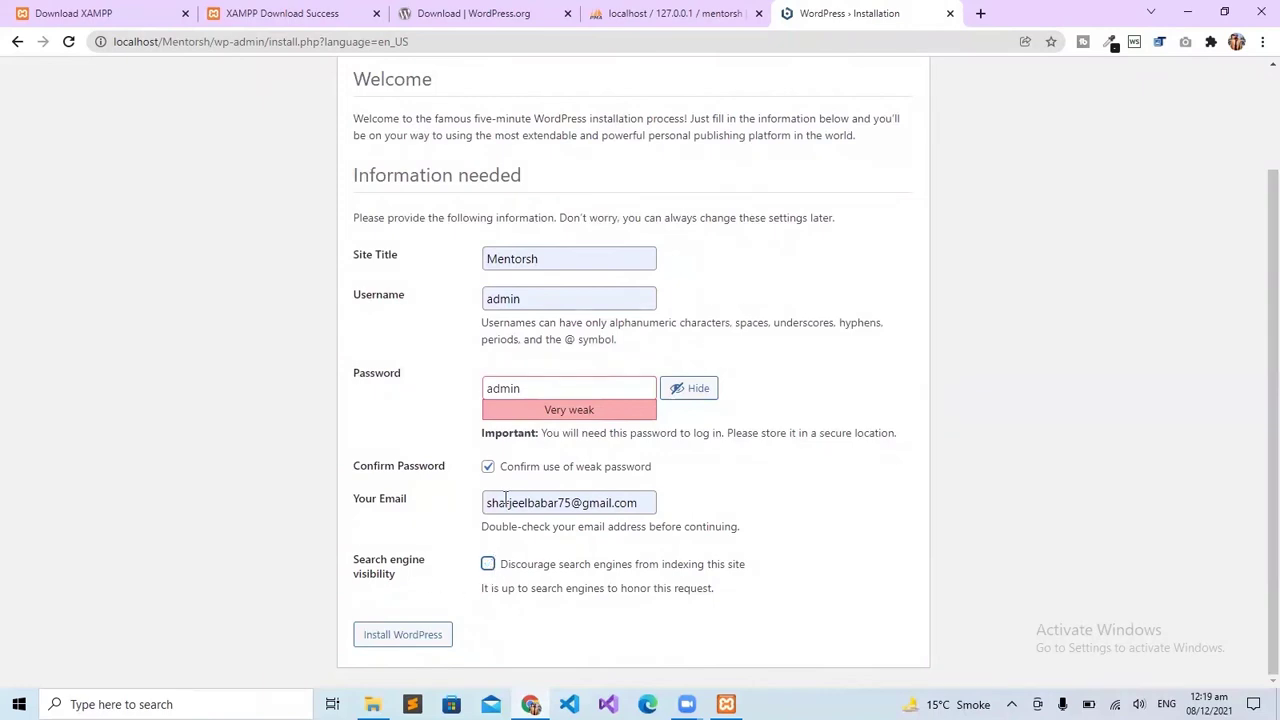
click(420, 643)
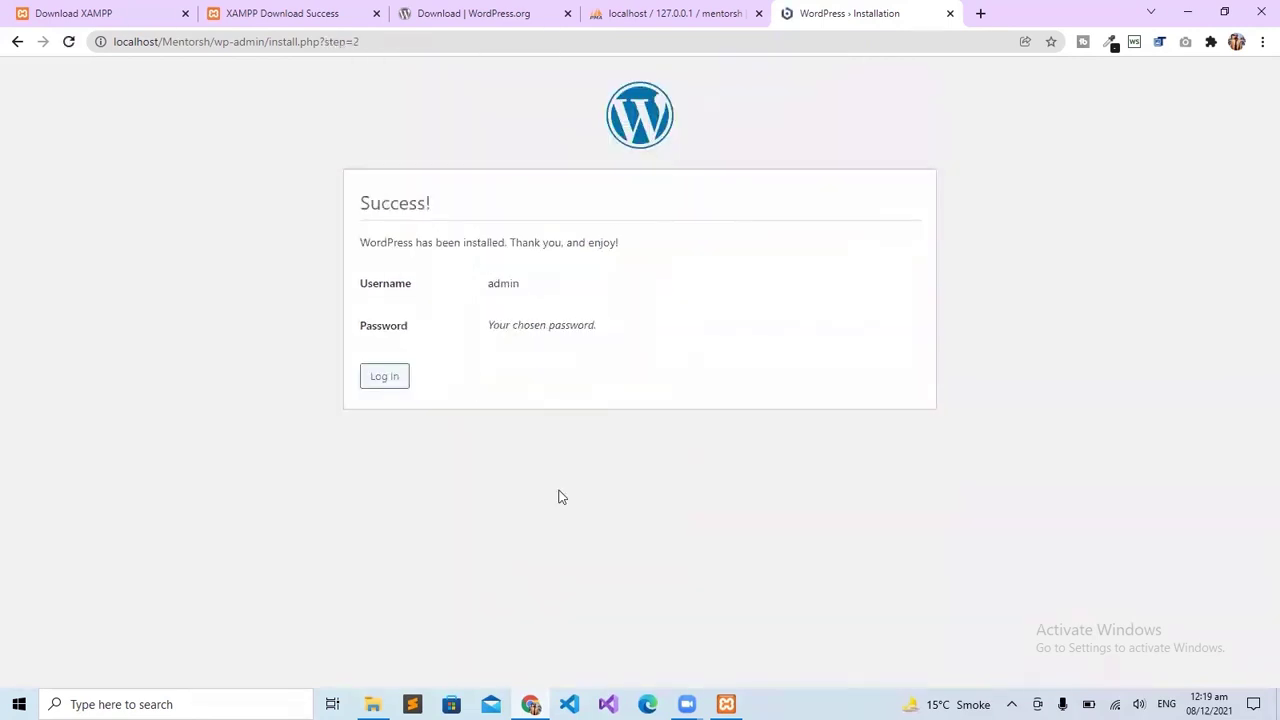
Sign in on the Mentorsh login page as 'admin' with the account password.
click(391, 376)
text(admin)
key(Down)
key(Tab)
text(admin)
key(Return)
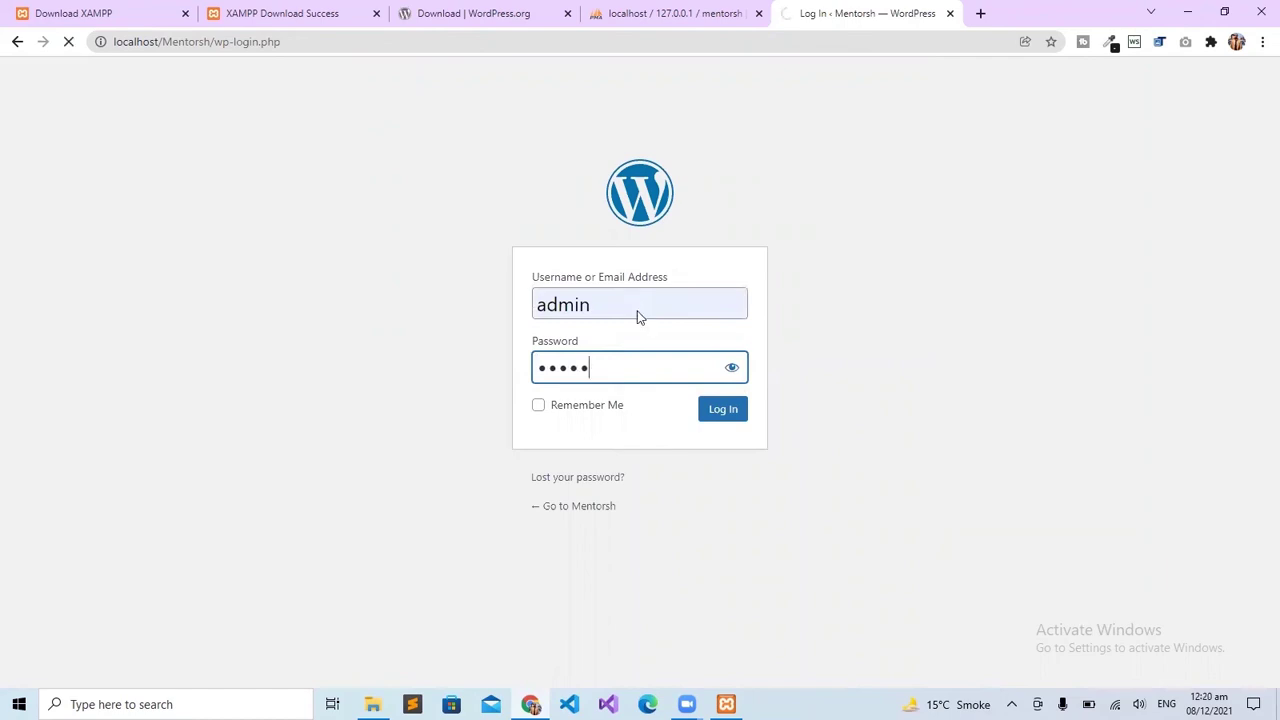